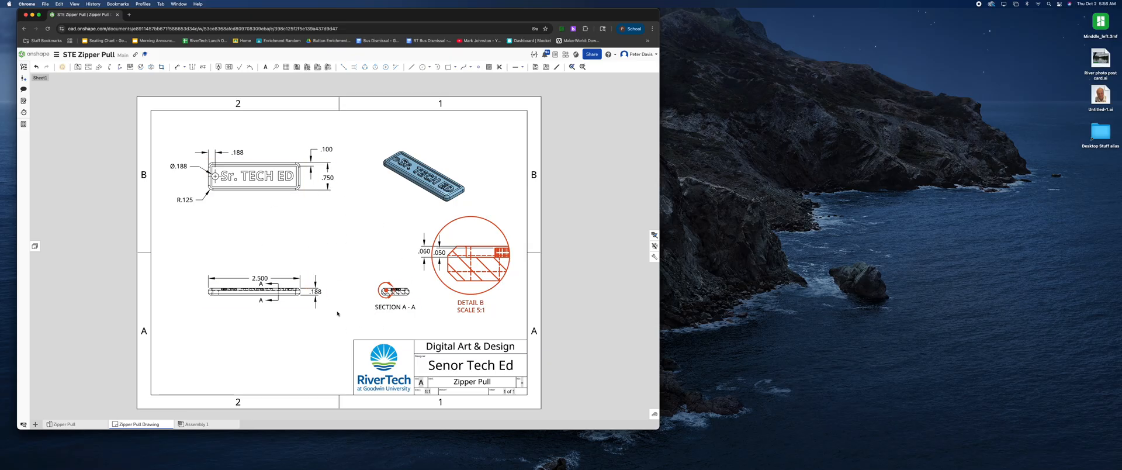
Open the Zipper Pull part studio to view the finished reference model
{"action": "mouse_move", "coordinate": [68, 425]}
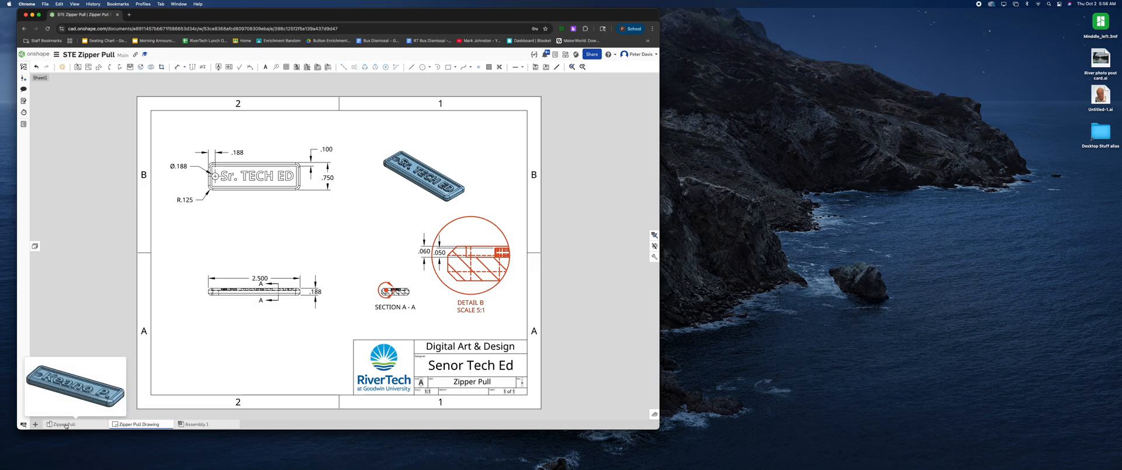
{"action": "left_click", "coordinate": [65, 425]}
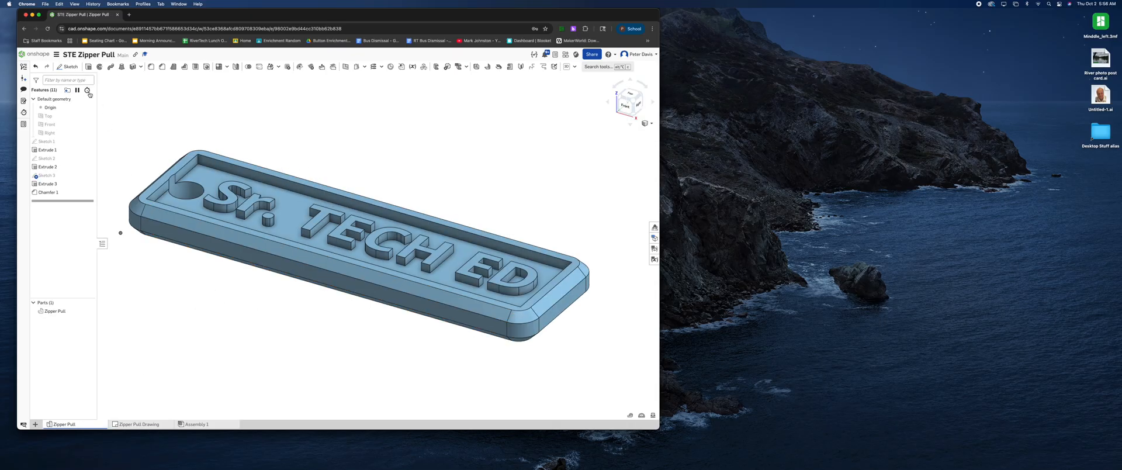
Create a new document named "Zipper Pull Demo" in the Owned by me location
{"action": "left_click", "coordinate": [39, 55]}
{"action": "left_click", "coordinate": [47, 69]}
{"action": "left_click", "coordinate": [42, 82]}
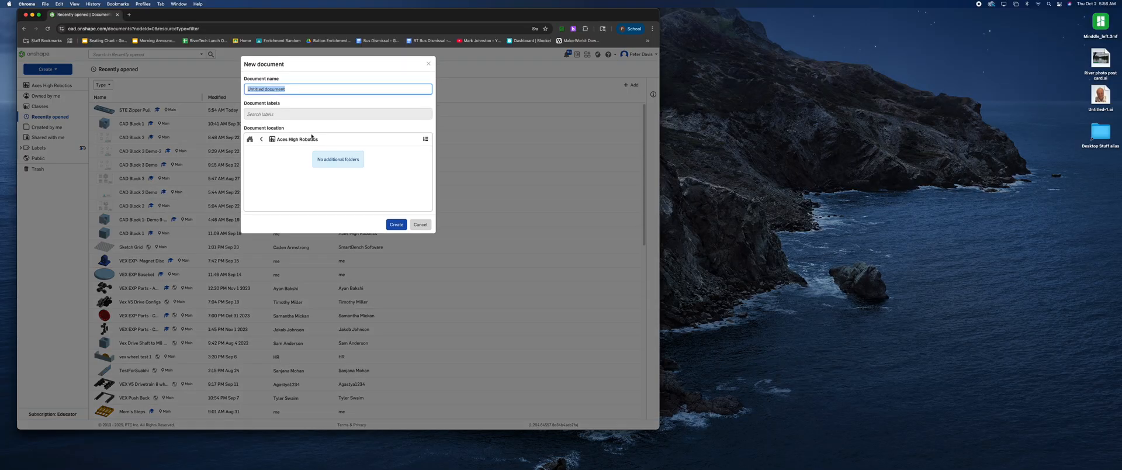
{"action": "type", "text": "Zipper Pull Demo"}
{"action": "left_click", "coordinate": [250, 139]}
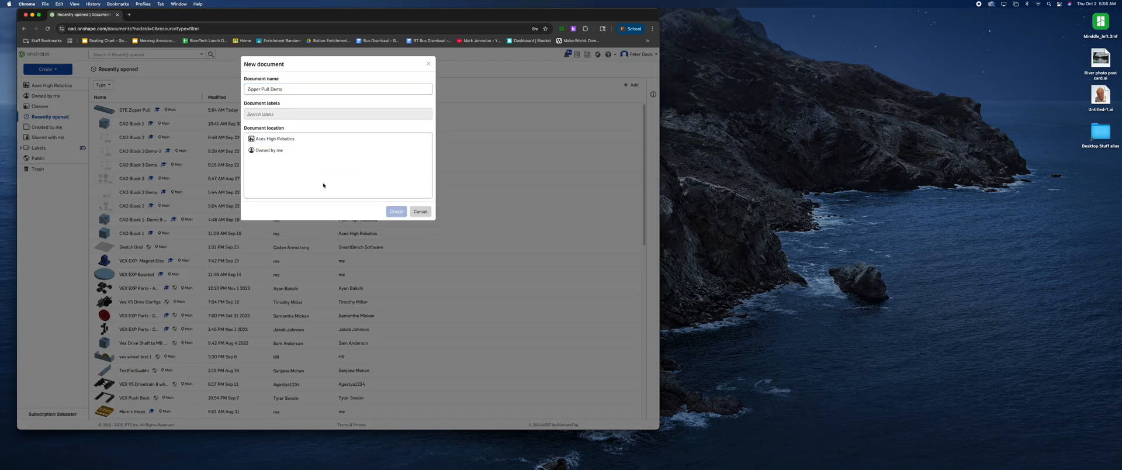
{"action": "left_click", "coordinate": [269, 150]}
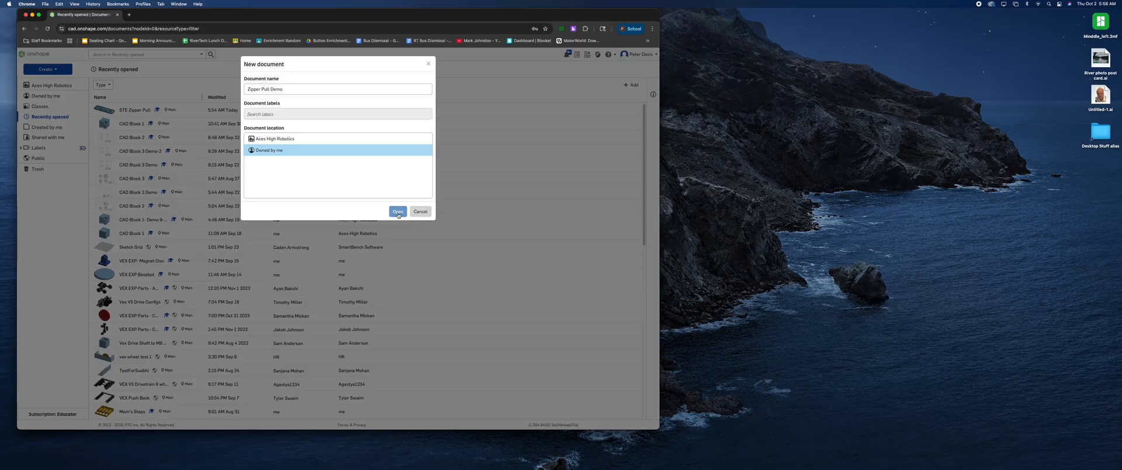
{"action": "left_click", "coordinate": [398, 211]}
{"action": "left_click", "coordinate": [396, 273]}
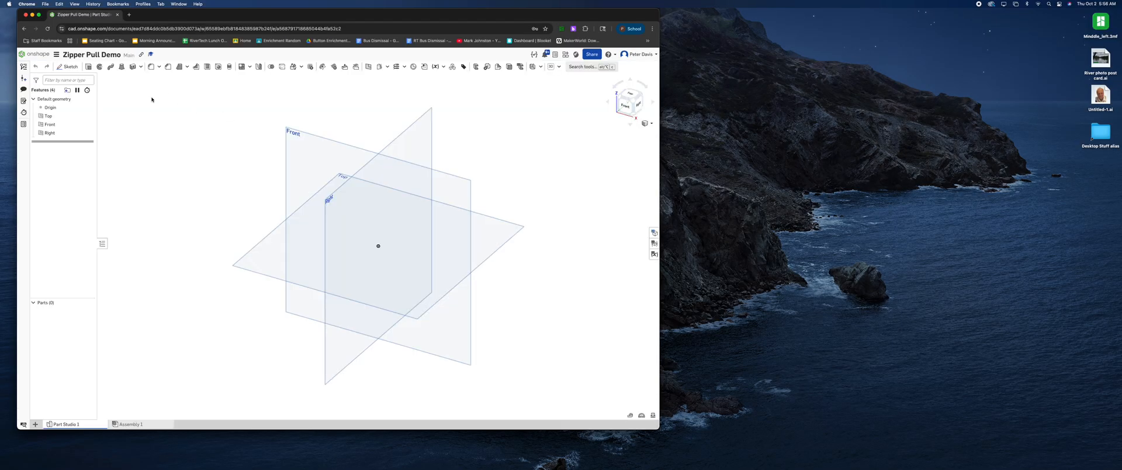
Start a sketch on the Top plane, viewed straight on, and hide the Top, Front and Right default planes
{"action": "left_click", "coordinate": [258, 247]}
{"action": "right_click", "coordinate": [259, 247]}
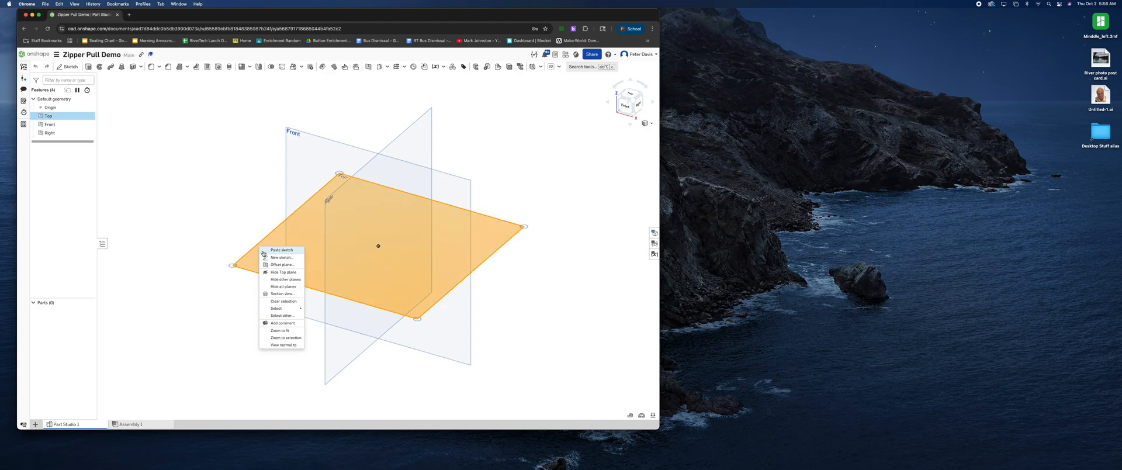
{"action": "left_click", "coordinate": [264, 258]}
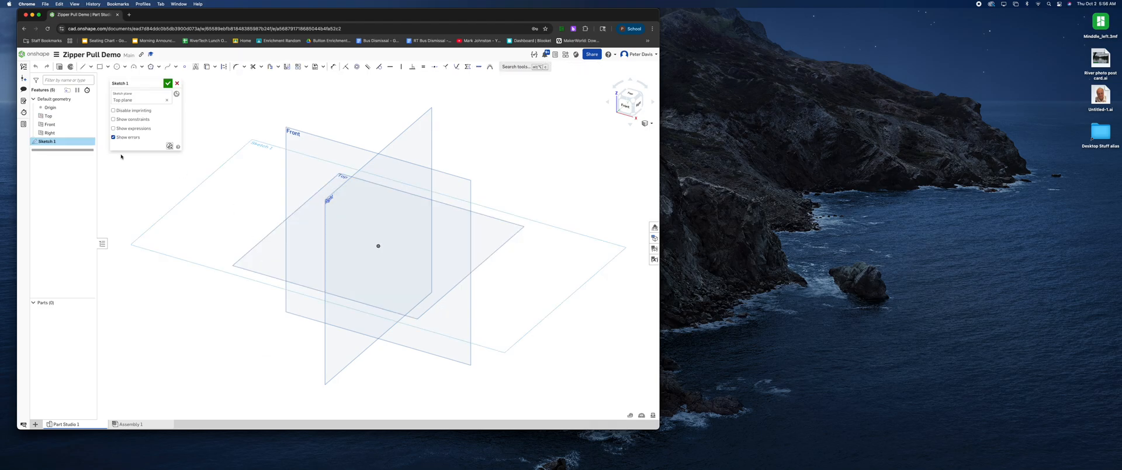
{"action": "left_click", "coordinate": [88, 133]}
{"action": "left_click", "coordinate": [88, 124]}
{"action": "left_click", "coordinate": [88, 116]}
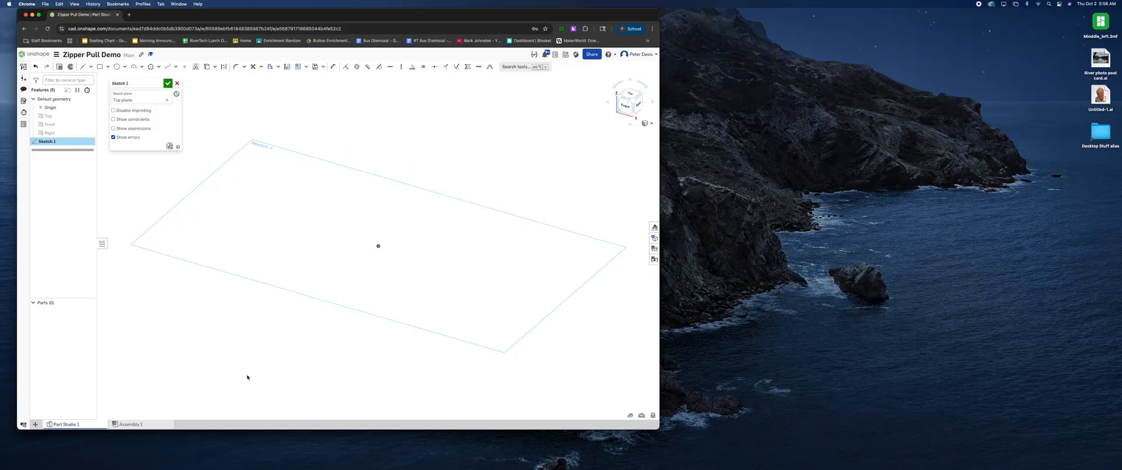
{"action": "right_click", "coordinate": [153, 213]}
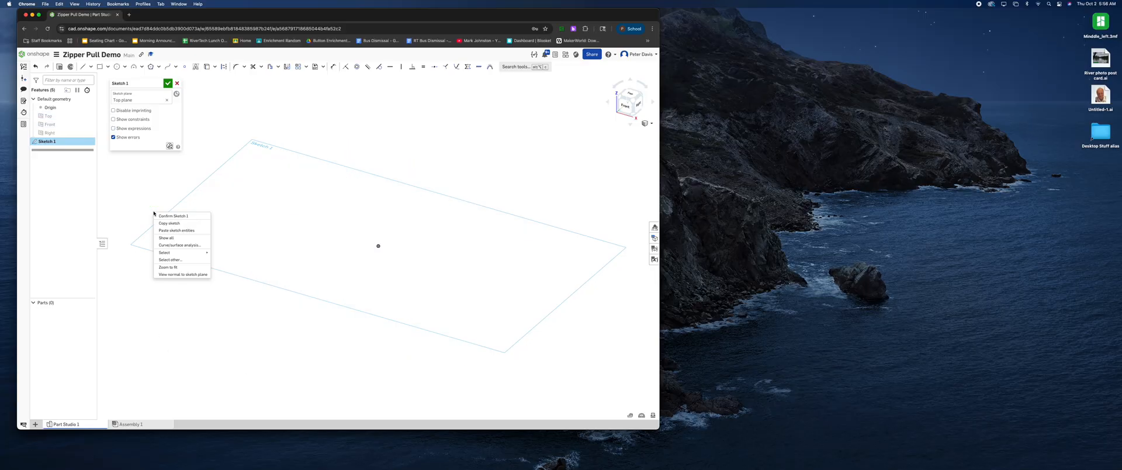
{"action": "left_click", "coordinate": [174, 274]}
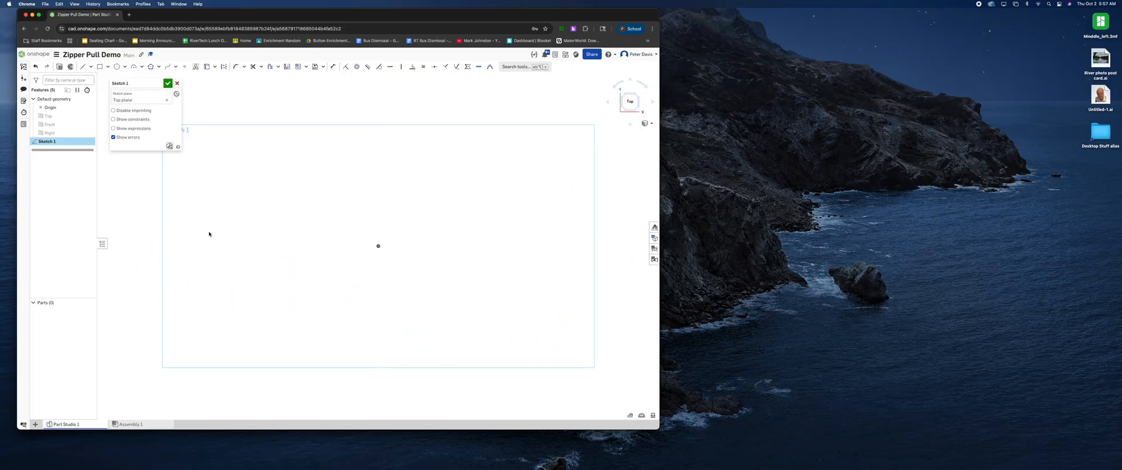
Sketch a 2.5 in by 0.75 in corner rectangle starting at the origin, with the height dimension placed outside it, and finish the sketch
{"action": "left_click", "coordinate": [100, 70]}
{"action": "left_click", "coordinate": [378, 246]}
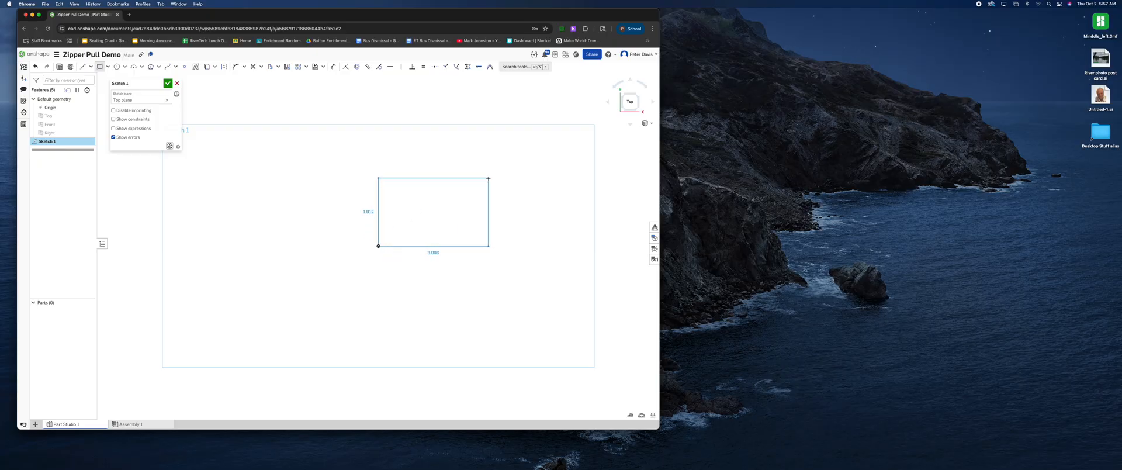
{"action": "left_click", "coordinate": [519, 171]}
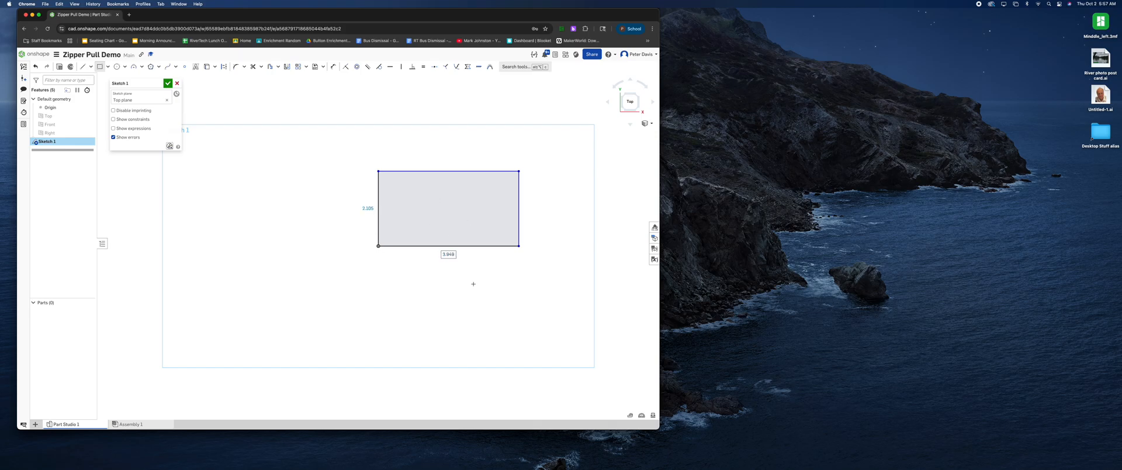
{"action": "type", "text": "2.5in"}
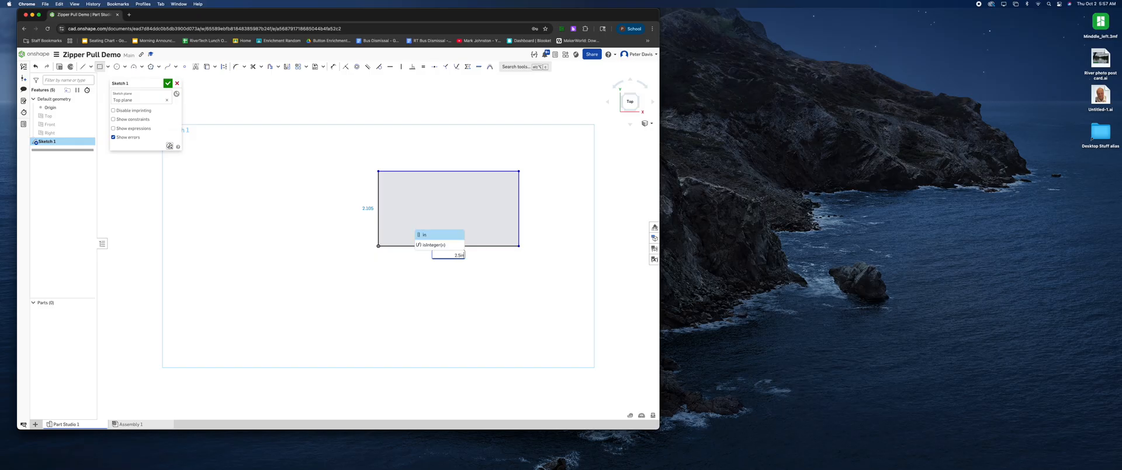
{"action": "key", "text": "Return"}
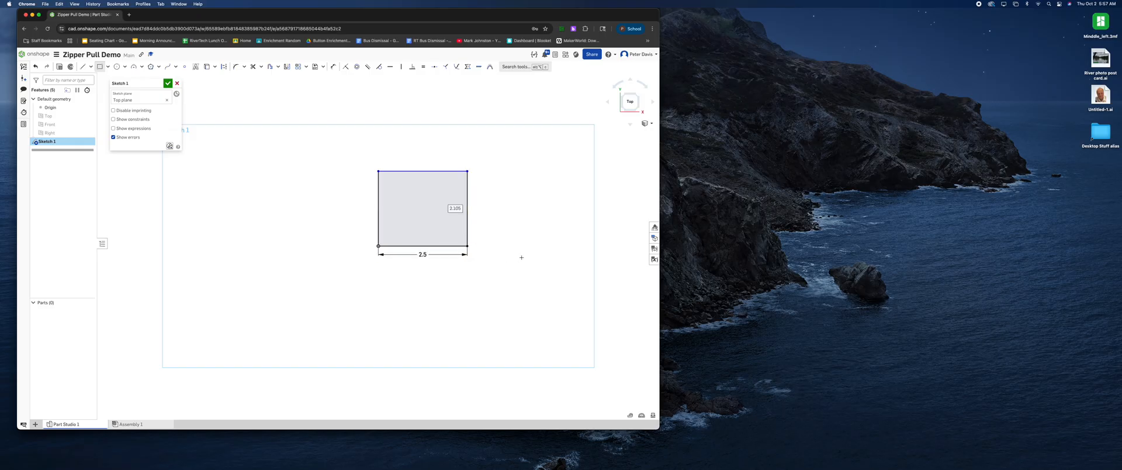
{"action": "type", "text": ".75in"}
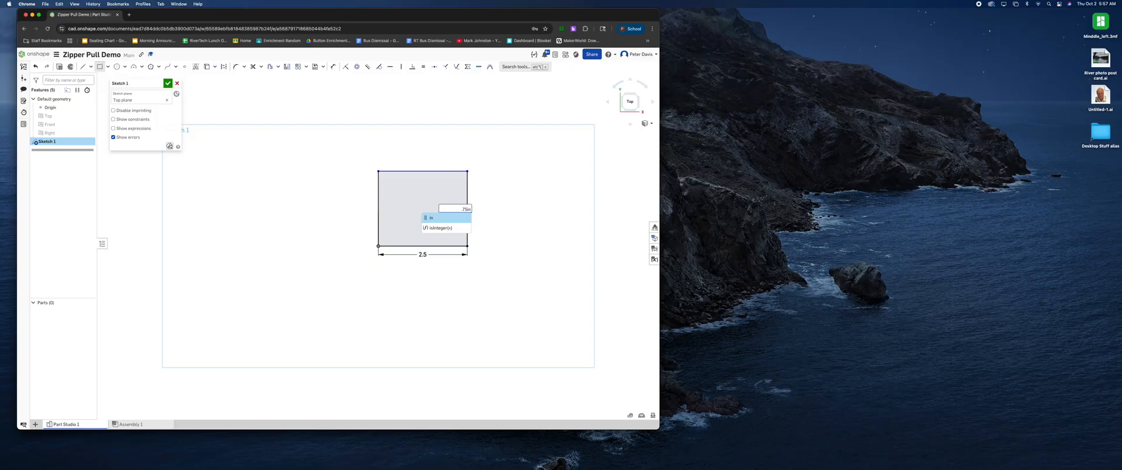
{"action": "key", "text": "Return"}
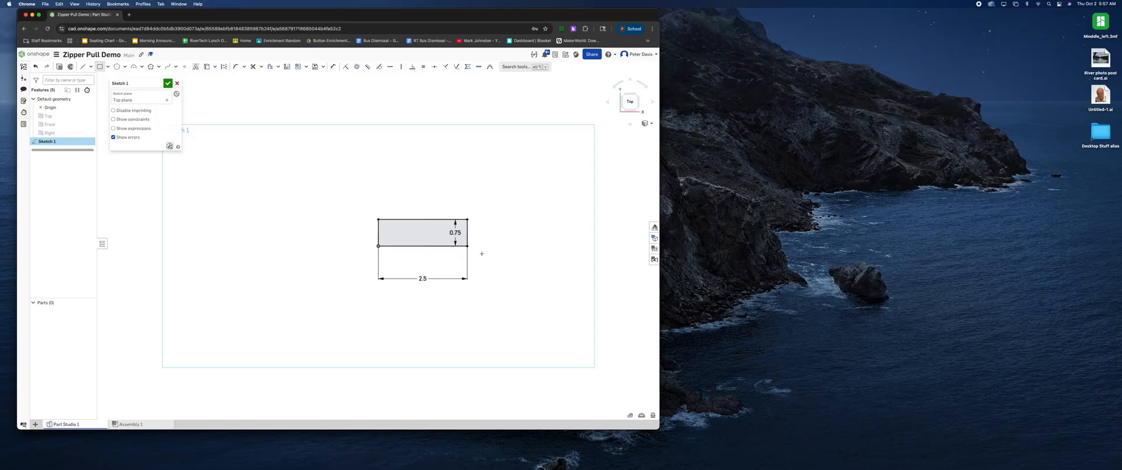
{"action": "left_click_drag", "start_coordinate": [455, 232], "coordinate": [488, 230]}
{"action": "left_click", "coordinate": [167, 84]}
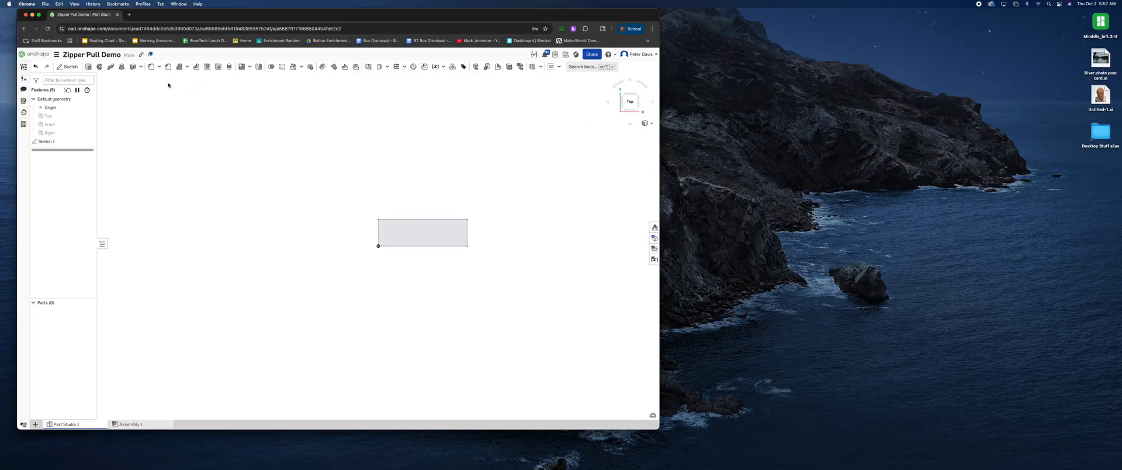
Extrude the rectangle as a new solid with a blind depth of 0.1875 in
{"action": "left_click", "coordinate": [404, 236]}
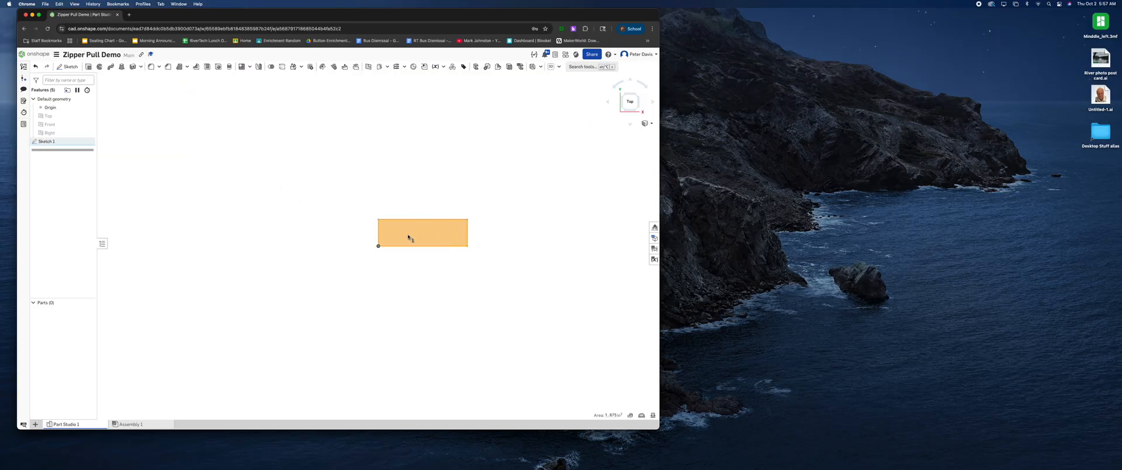
{"action": "left_click", "coordinate": [88, 69]}
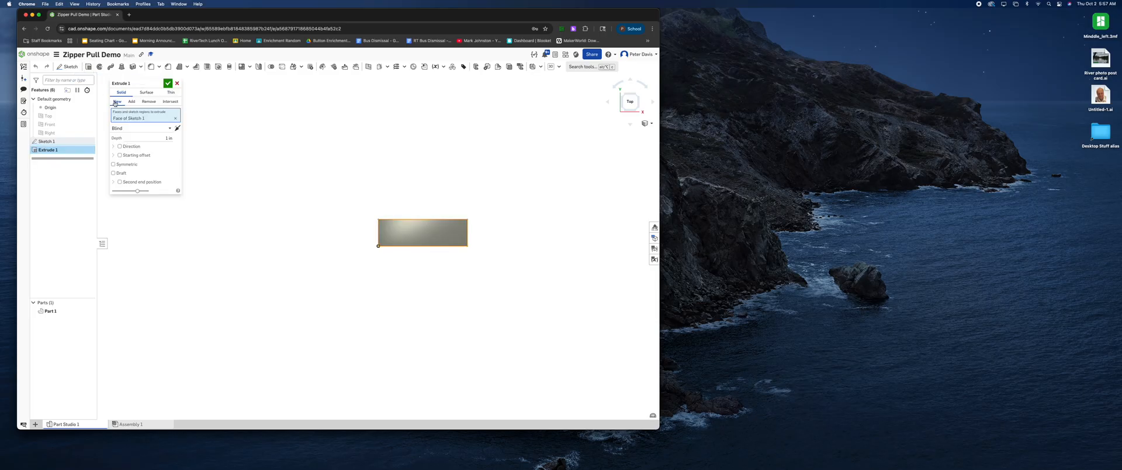
{"action": "left_click", "coordinate": [146, 137]}
{"action": "key", "text": "BackSpace"}
{"action": "key", "text": "Return"}
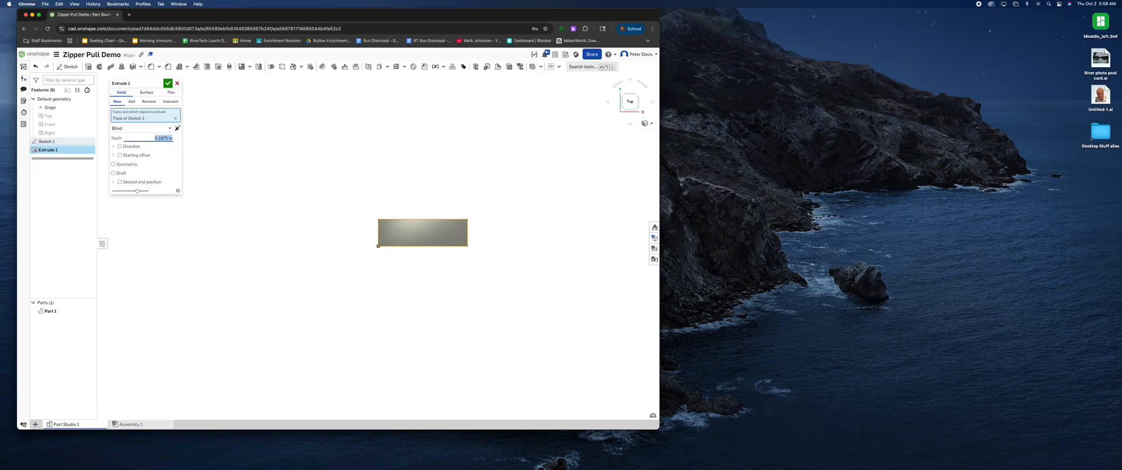
{"action": "left_click", "coordinate": [167, 83]}
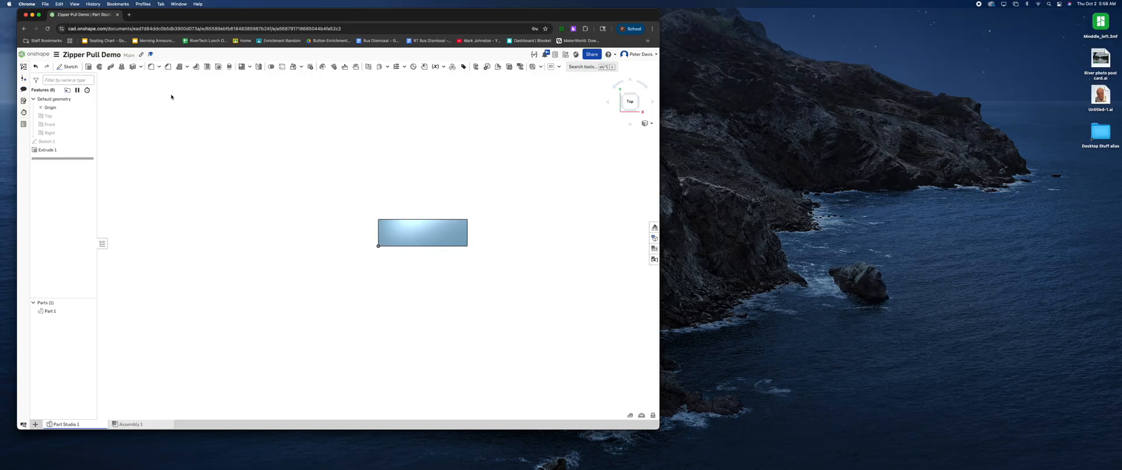
Start a Fillet and select the four vertical corner edges of the block
{"action": "left_click", "coordinate": [645, 123]}
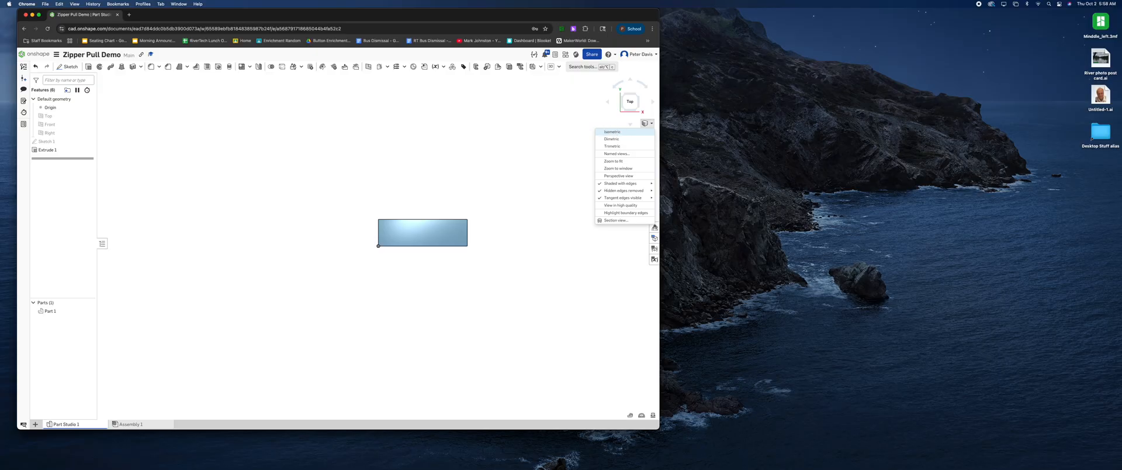
{"action": "left_click", "coordinate": [614, 134]}
{"action": "scroll", "coordinate": [216, 128], "scroll_direction": "down", "scroll_amount": 5}
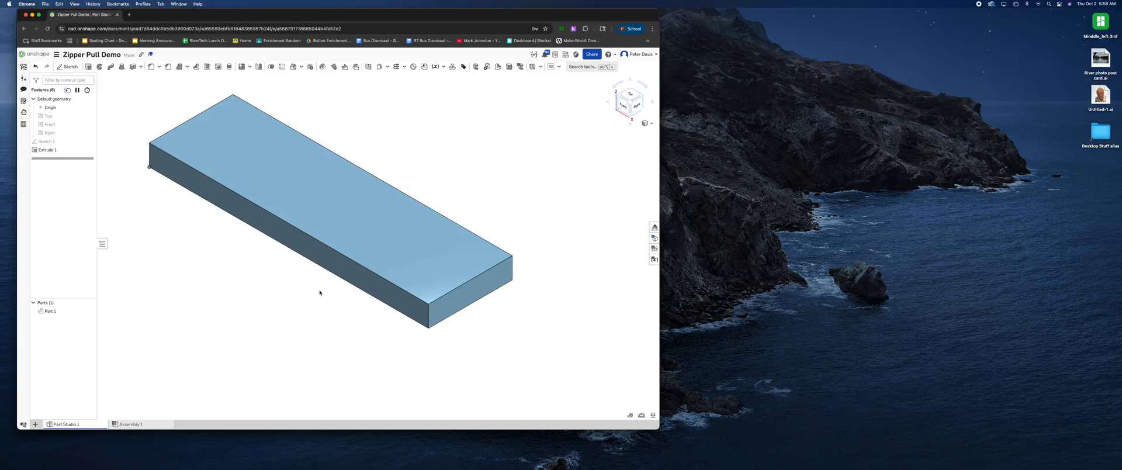
{"action": "left_click", "coordinate": [150, 68]}
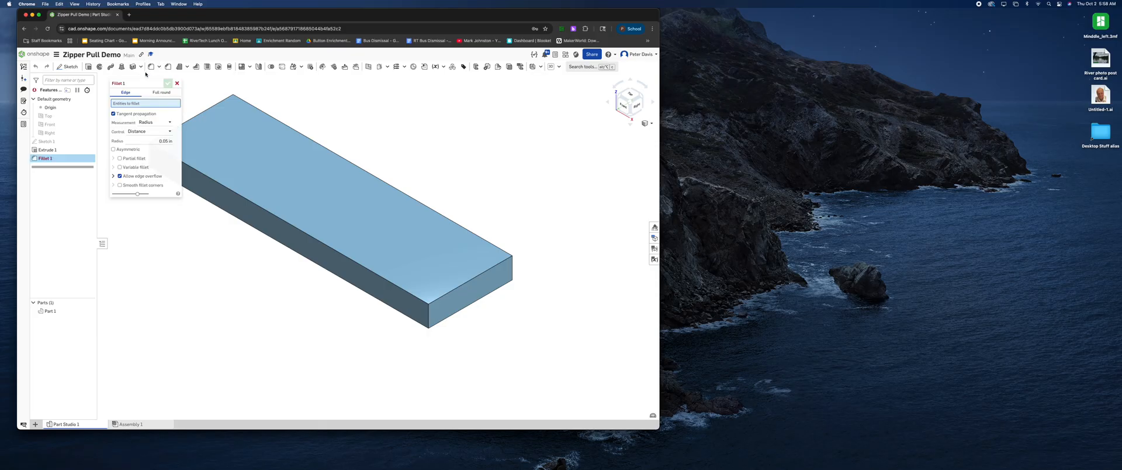
{"action": "left_click_drag", "start_coordinate": [139, 83], "coordinate": [117, 78]}
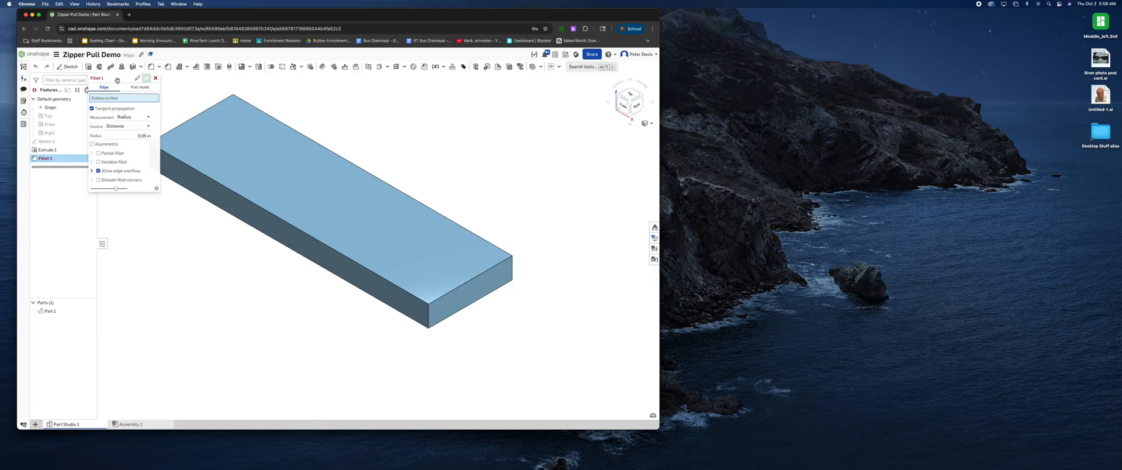
{"action": "left_click", "coordinate": [429, 315]}
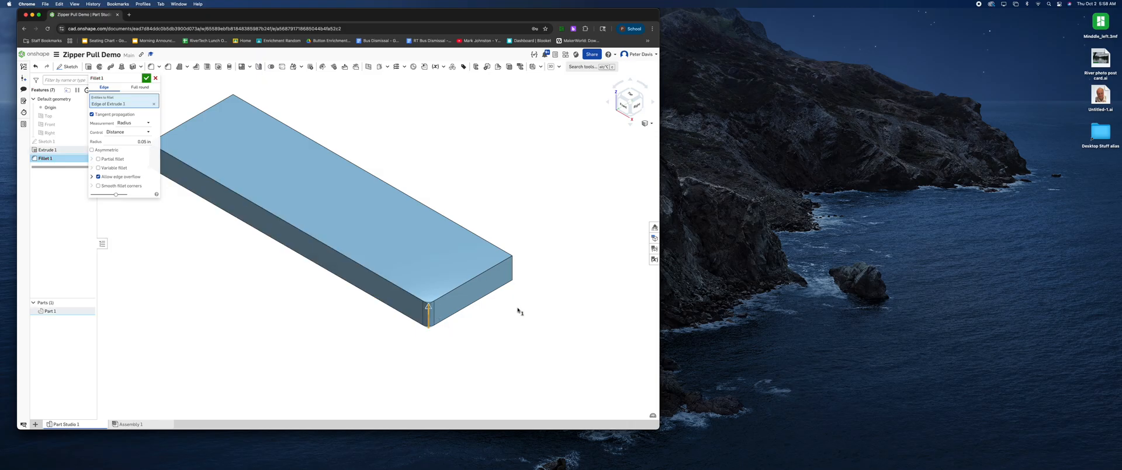
{"action": "left_click", "coordinate": [512, 275]}
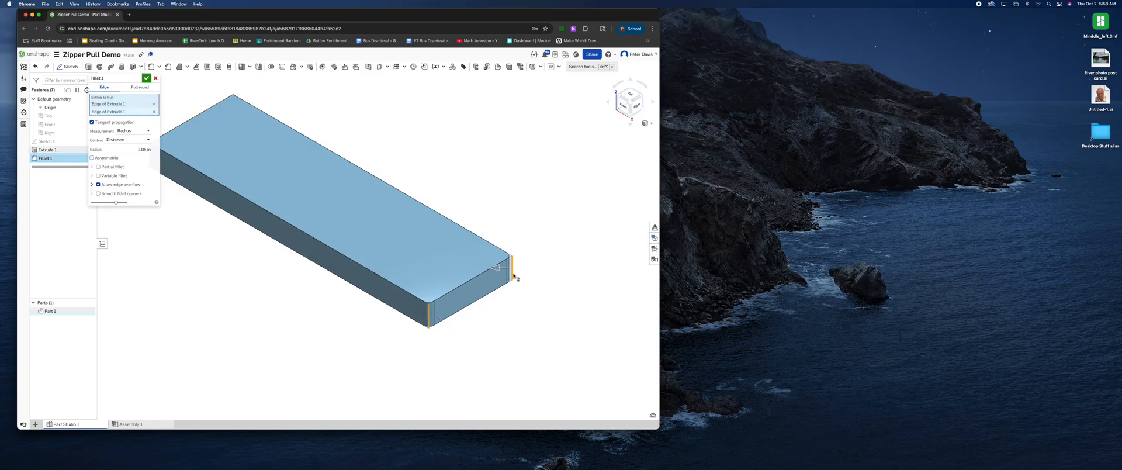
{"action": "scroll", "coordinate": [513, 274], "scroll_direction": "down", "scroll_amount": 2}
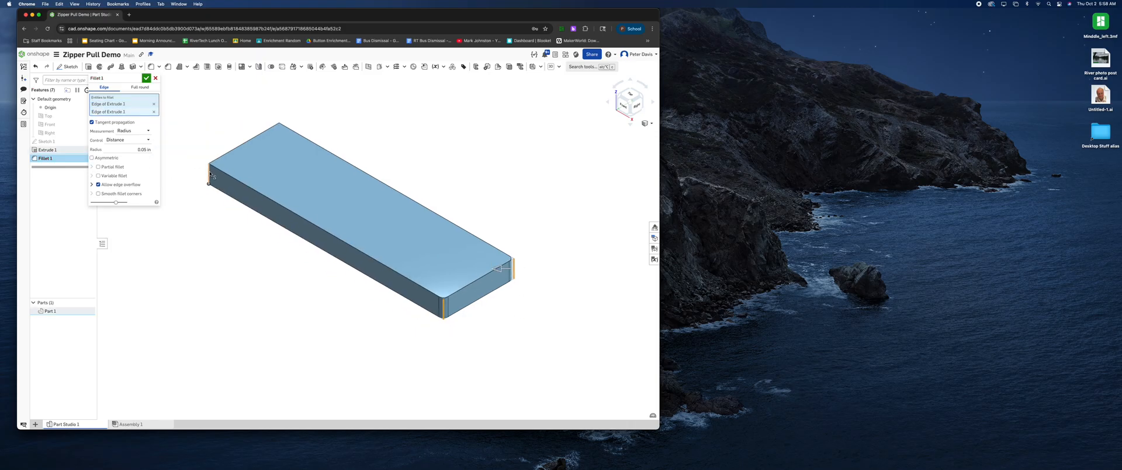
{"action": "left_click", "coordinate": [211, 174]}
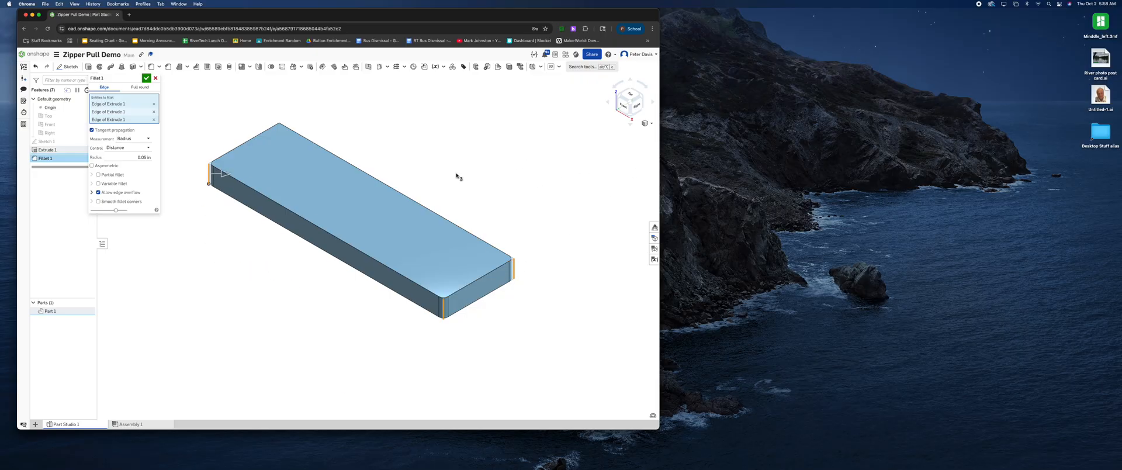
{"action": "left_click", "coordinate": [652, 104]}
{"action": "left_click", "coordinate": [245, 125]}
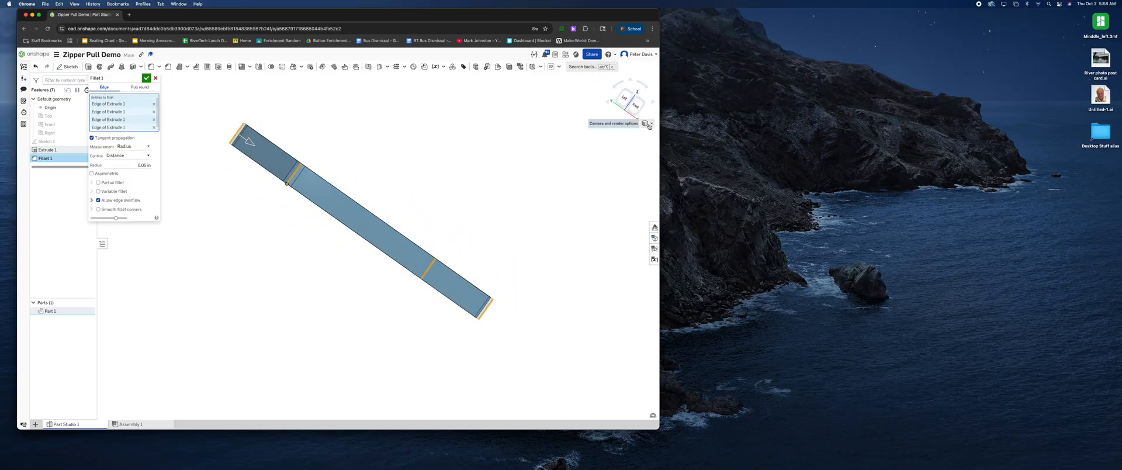
{"action": "left_click", "coordinate": [608, 104]}
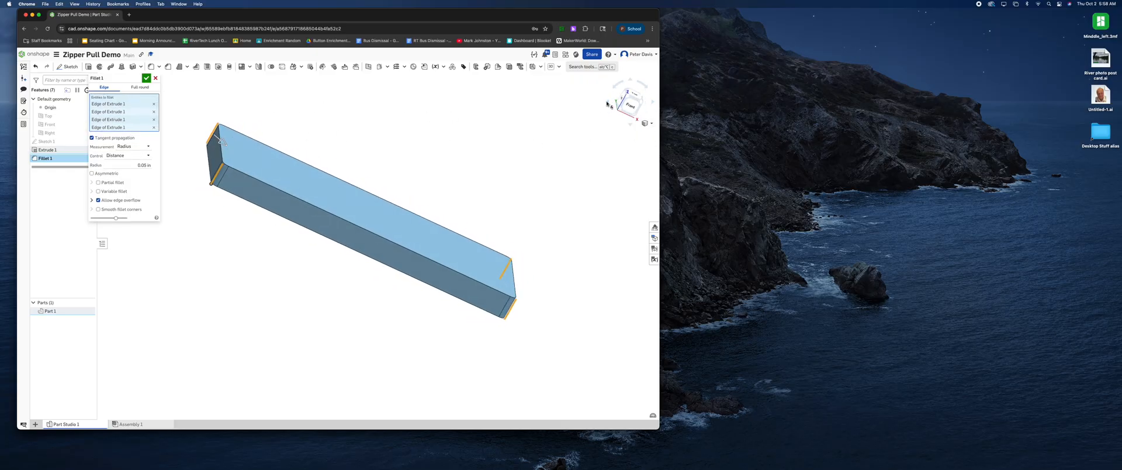
Set the corner fillet radius to 0.125 in and apply the fillet
{"action": "left_click", "coordinate": [124, 166]}
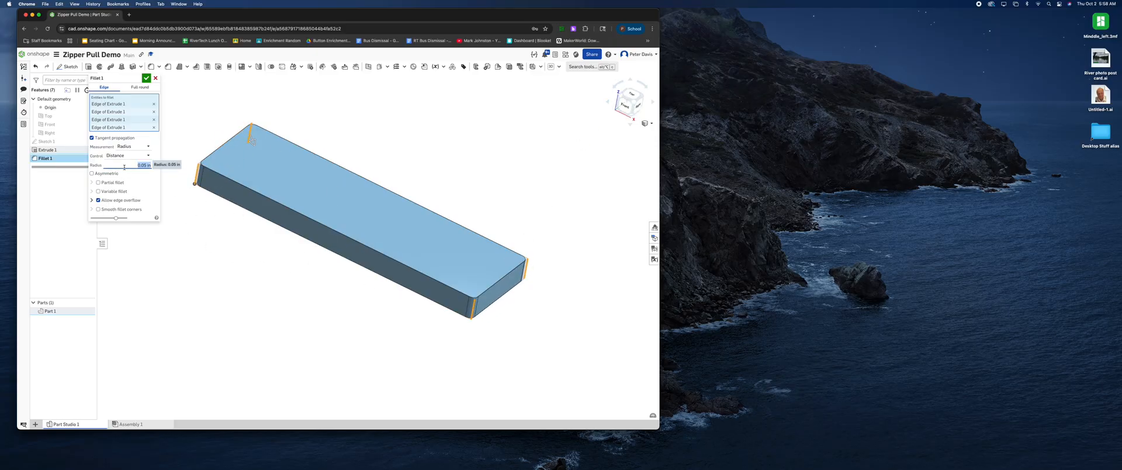
{"action": "key", "text": "BackSpace"}
{"action": "type", "text": ".125"}
{"action": "key", "text": "Return"}
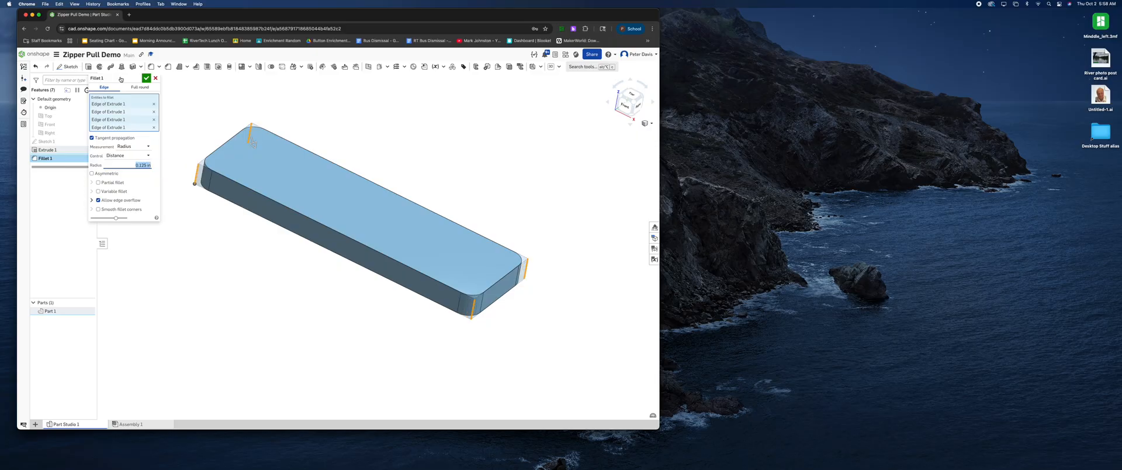
{"action": "left_click", "coordinate": [146, 78]}
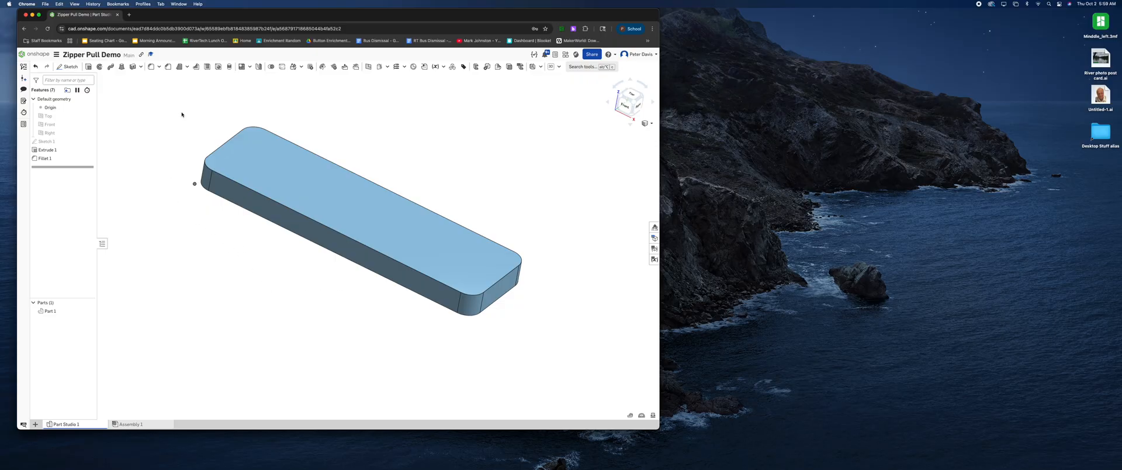
Chamfer the edges of the block's top and bottom faces with a 0.05 in distance at 45 degrees
{"action": "left_click", "coordinate": [169, 68]}
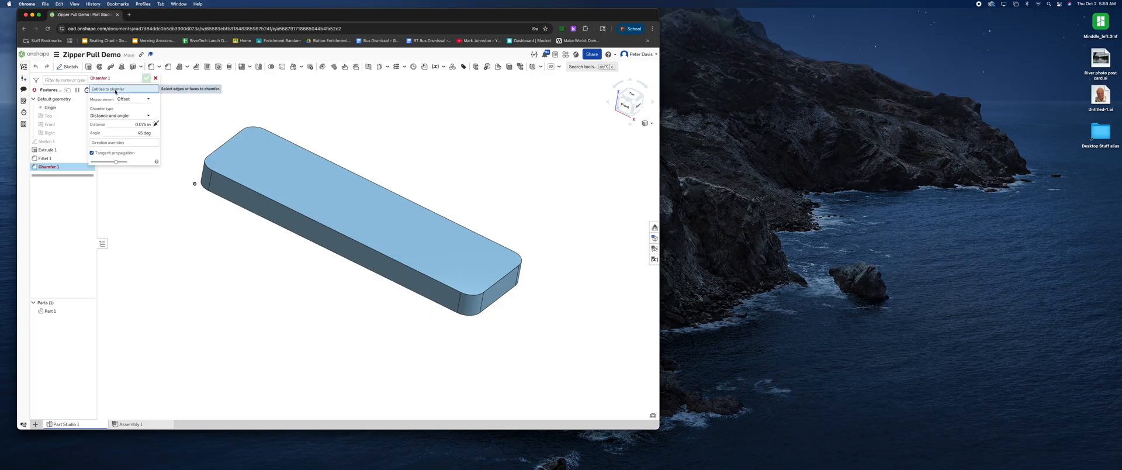
{"action": "left_click", "coordinate": [243, 151]}
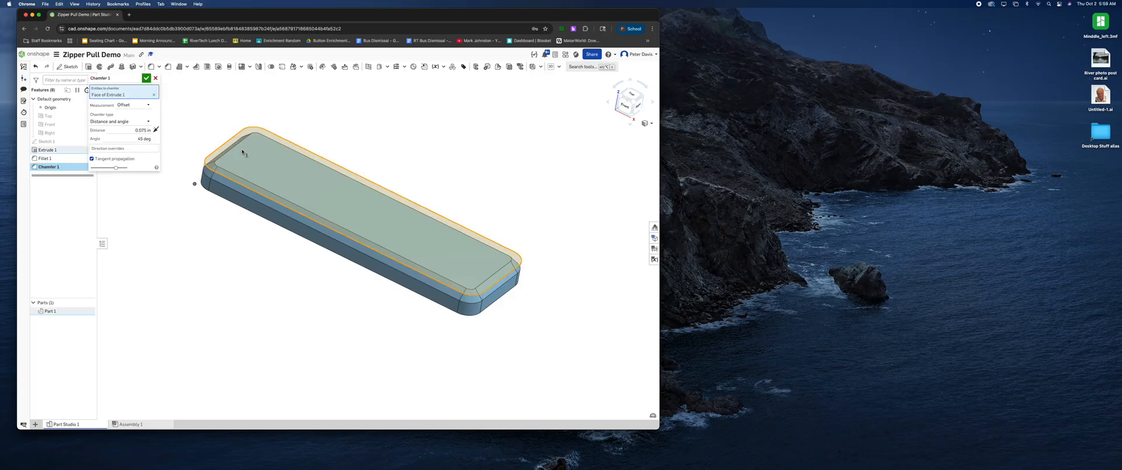
{"action": "right_click_drag", "start_coordinate": [230, 249], "coordinate": [244, 244]}
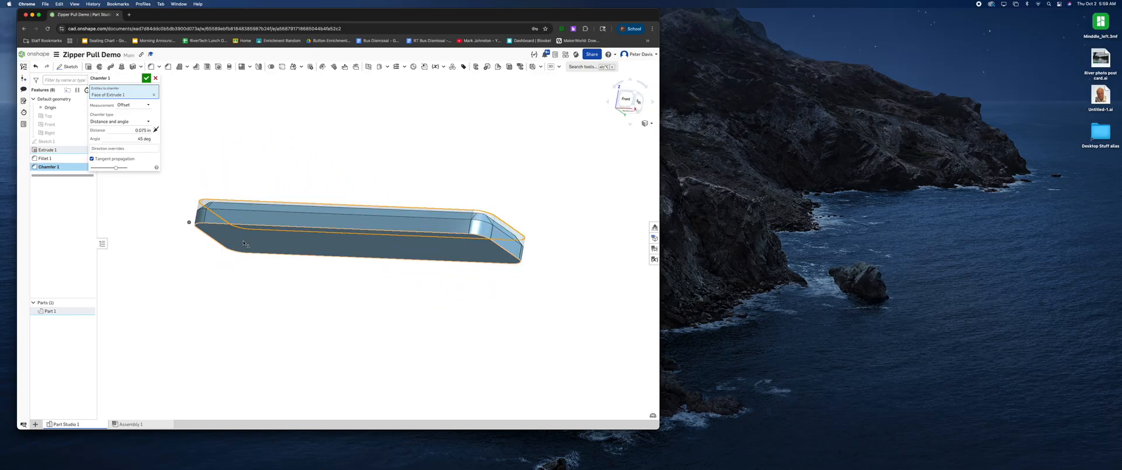
{"action": "left_click", "coordinate": [245, 245]}
{"action": "right_click_drag", "start_coordinate": [245, 158], "coordinate": [245, 165]}
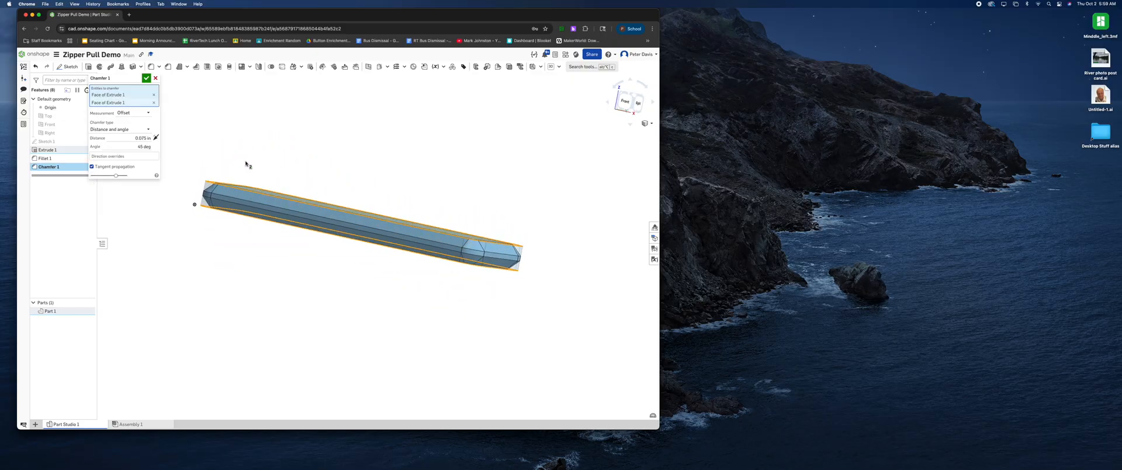
{"action": "left_click", "coordinate": [136, 138]}
{"action": "key", "text": "BackSpace"}
{"action": "left_click", "coordinate": [146, 78]}
{"action": "right_click_drag", "start_coordinate": [194, 127], "coordinate": [199, 137]}
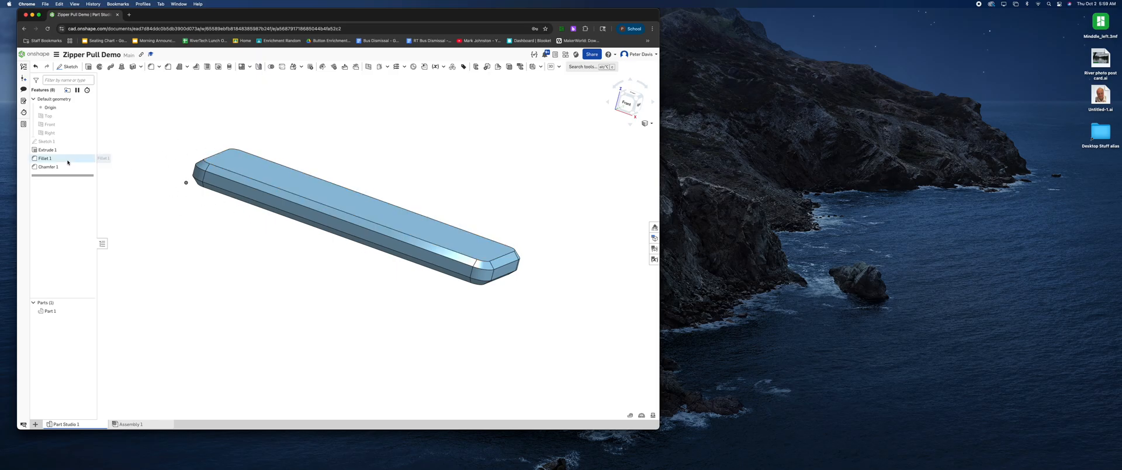
Review the settings of the corner fillet and the chamfer, keeping both features unchanged
{"action": "double_click", "coordinate": [44, 159]}
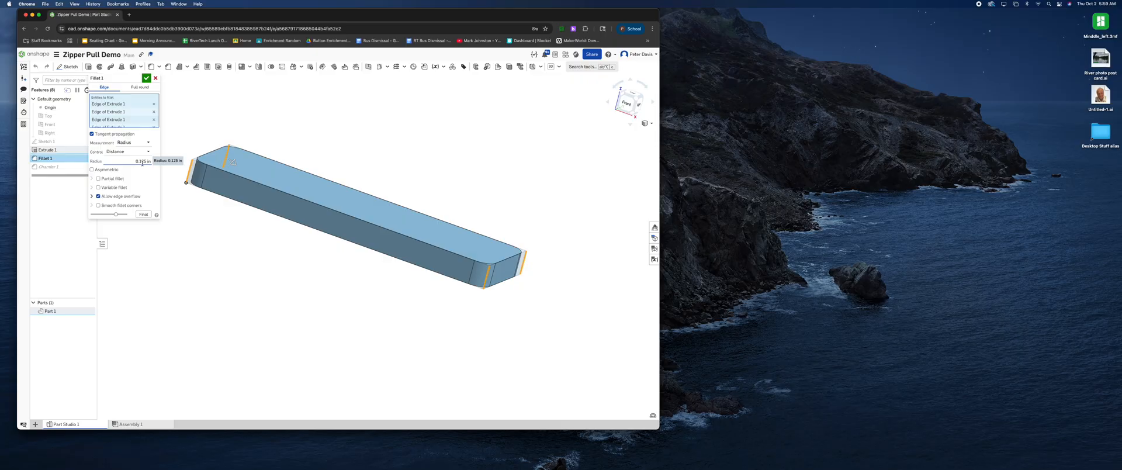
{"action": "left_click", "coordinate": [146, 78]}
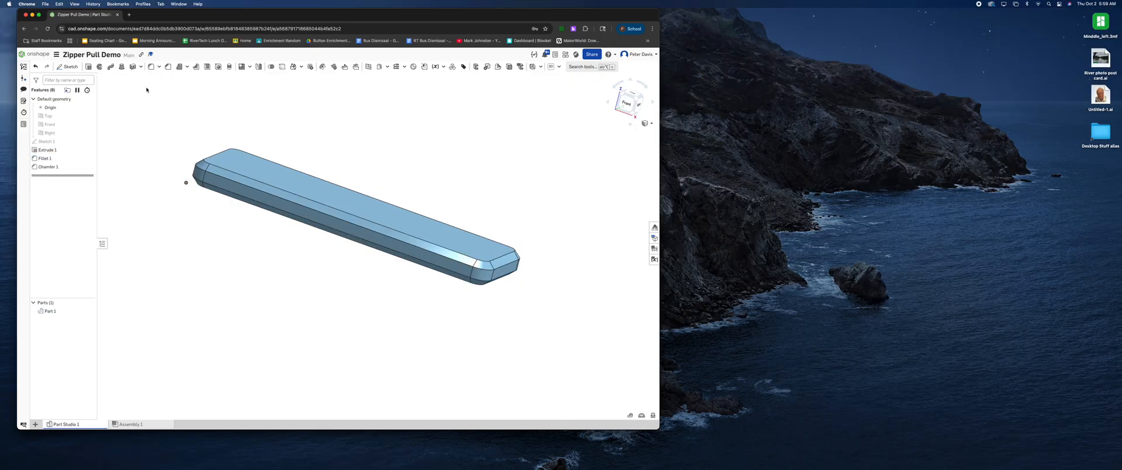
{"action": "double_click", "coordinate": [49, 167]}
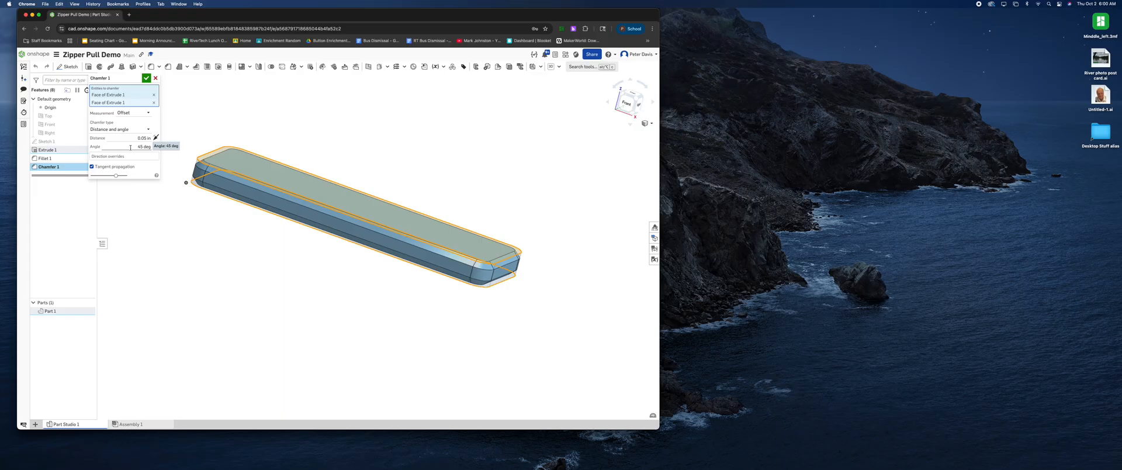
{"action": "left_click", "coordinate": [146, 80]}
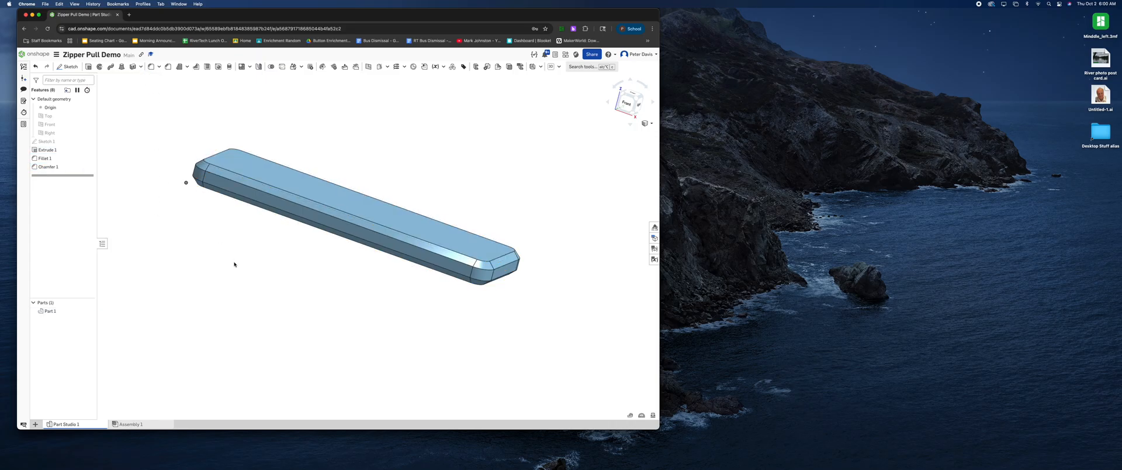
Start a new sketch on the block's top face and view it normal to the sketch plane
{"action": "left_click", "coordinate": [275, 178]}
{"action": "right_click", "coordinate": [275, 177]}
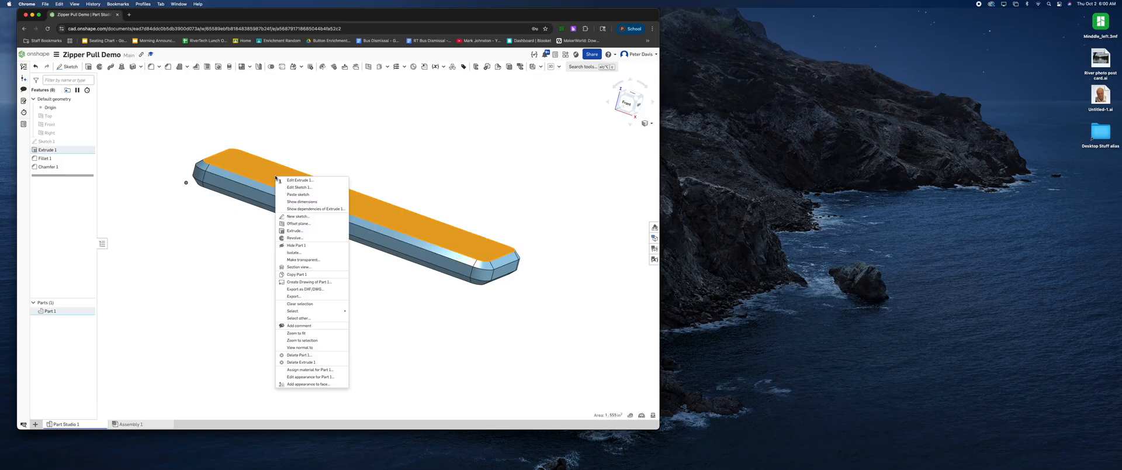
{"action": "left_click", "coordinate": [297, 217]}
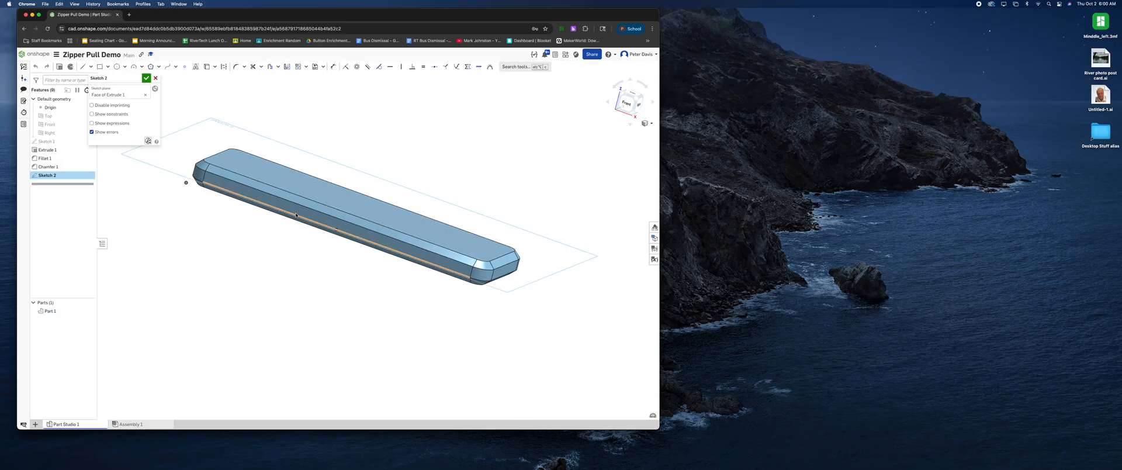
{"action": "right_click", "coordinate": [126, 234]}
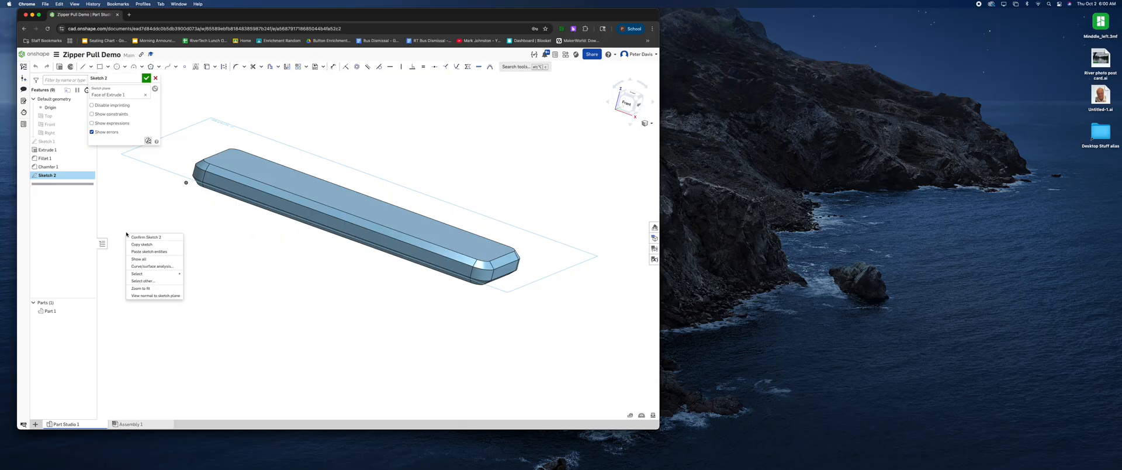
{"action": "left_click", "coordinate": [151, 297]}
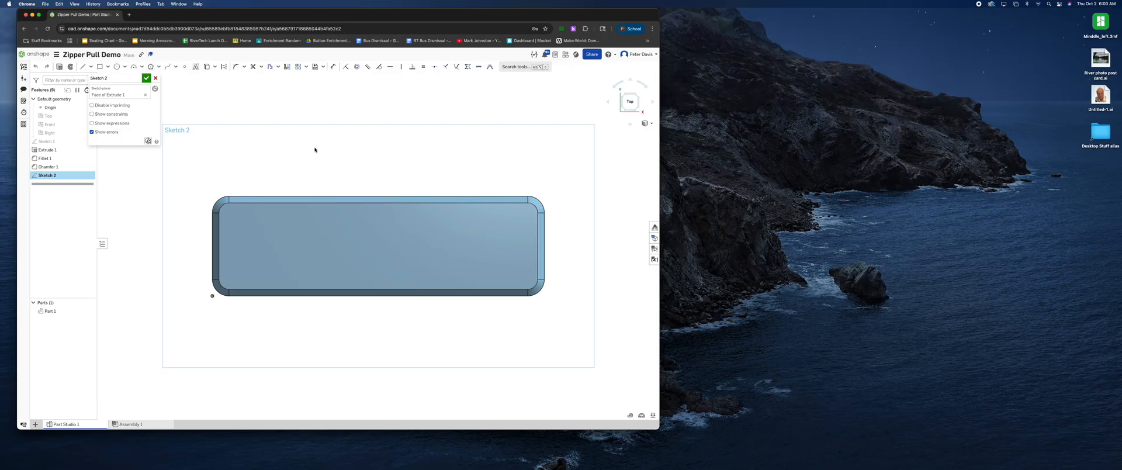
Start an Offset in the sketch and select the outer edges on all four sides of the block
{"action": "left_click", "coordinate": [269, 67]}
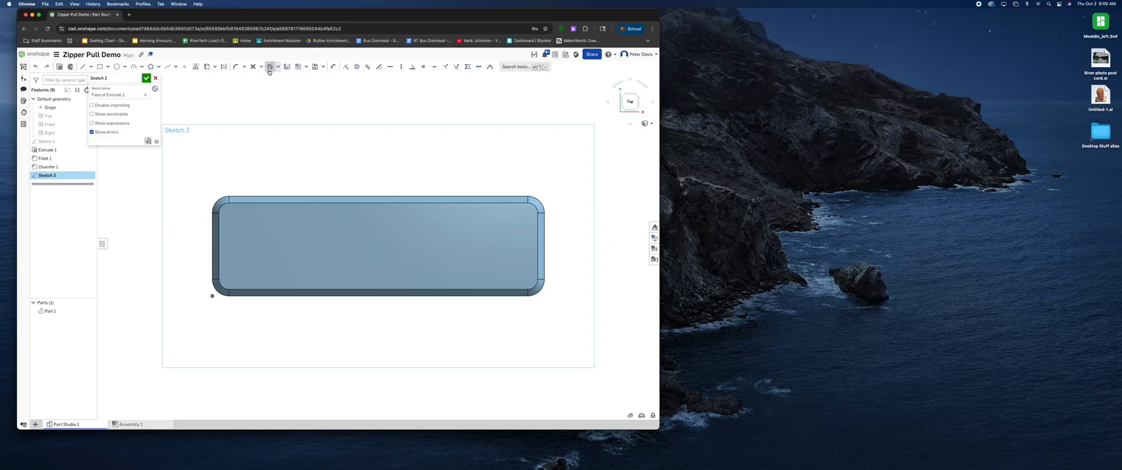
{"action": "left_click", "coordinate": [240, 195]}
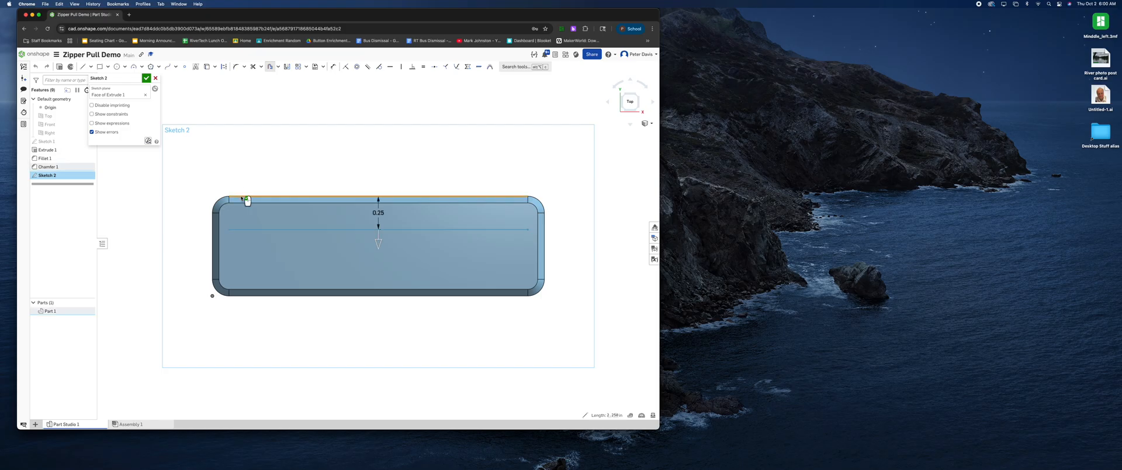
{"action": "left_click", "coordinate": [546, 220]}
{"action": "left_click", "coordinate": [490, 296]}
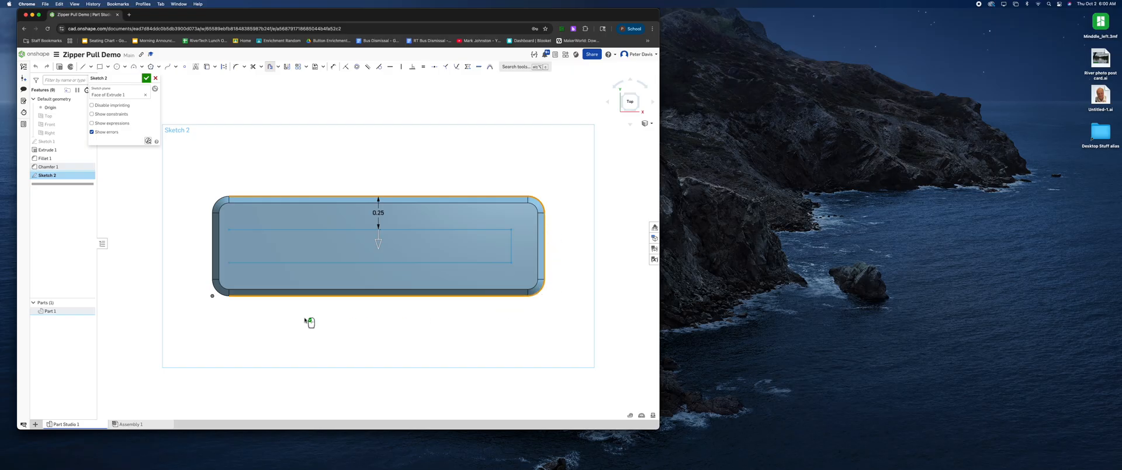
{"action": "left_click", "coordinate": [214, 270]}
Set the outline's offset distance to 0.1 in, direct it inward, and finish the sketch
{"action": "double_click", "coordinate": [378, 213]}
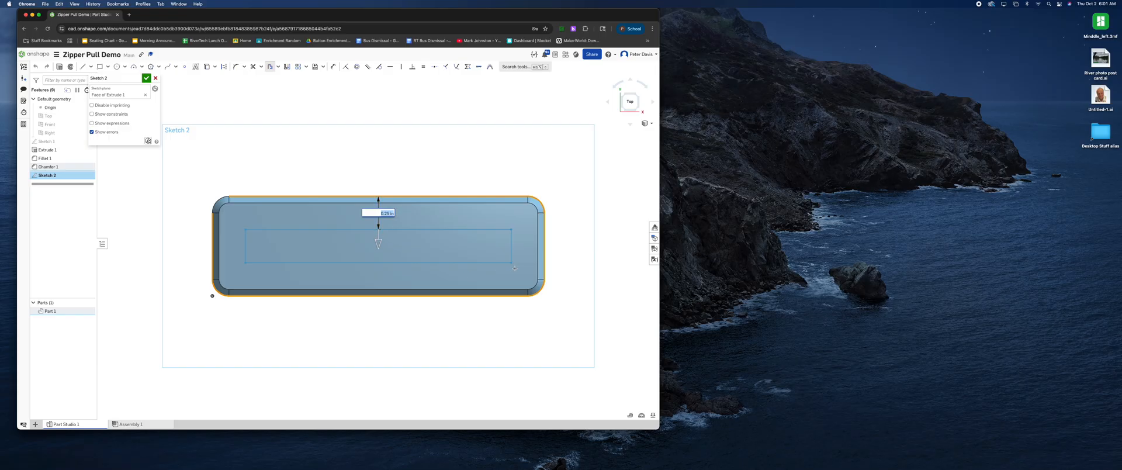
{"action": "type", "text": "100"}
{"action": "key", "text": "Return"}
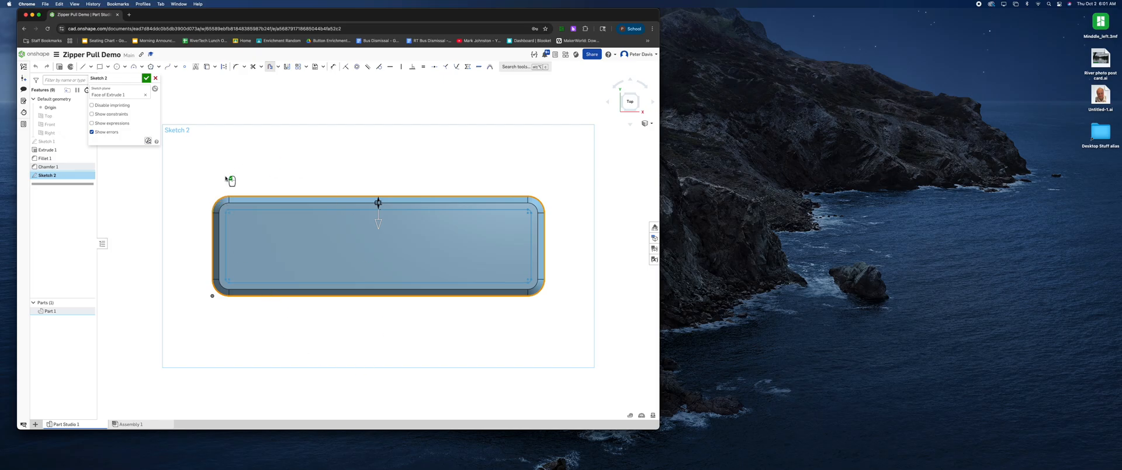
{"action": "left_click", "coordinate": [384, 232]}
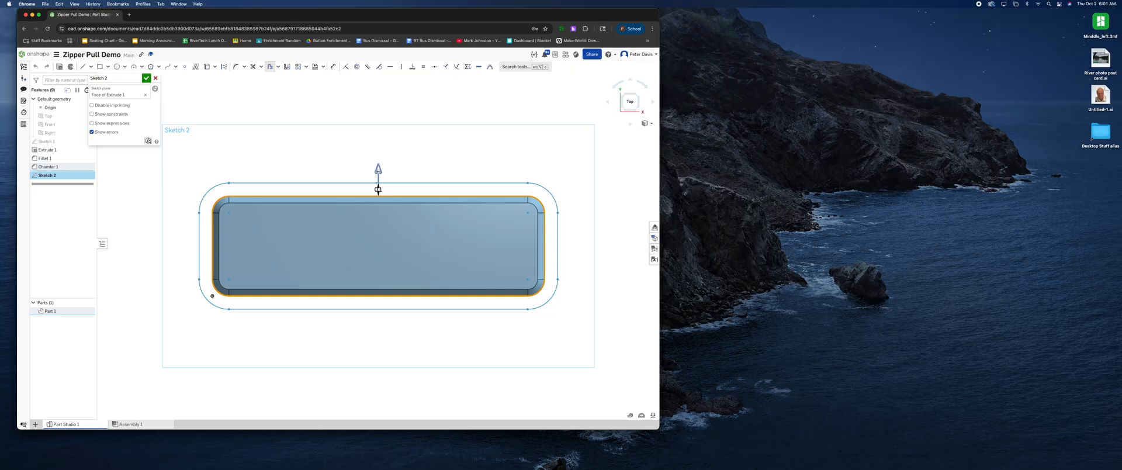
{"action": "left_click", "coordinate": [378, 169]}
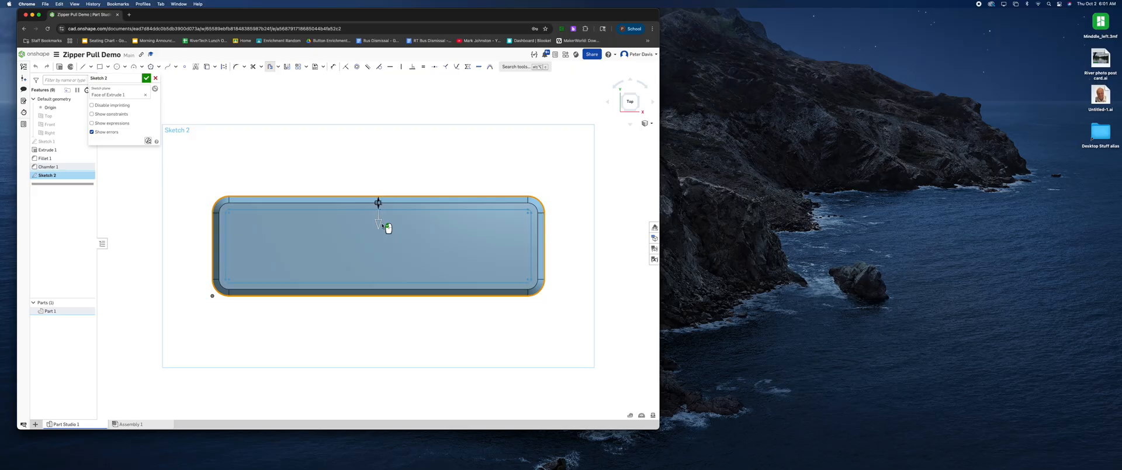
{"action": "left_click", "coordinate": [146, 78]}
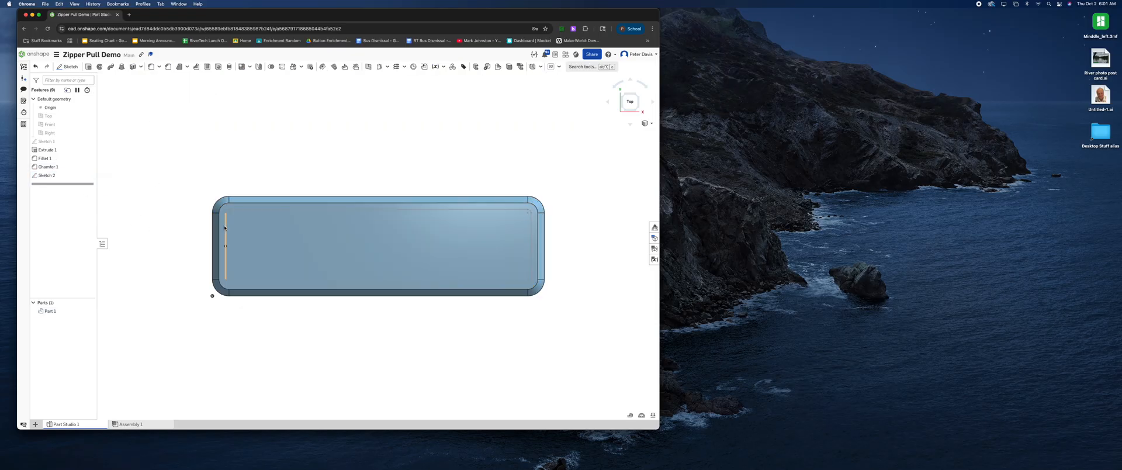
Cut the inner offset region into the block as a remove extrude with a blind depth of 0.060 in
{"action": "left_click", "coordinate": [307, 246]}
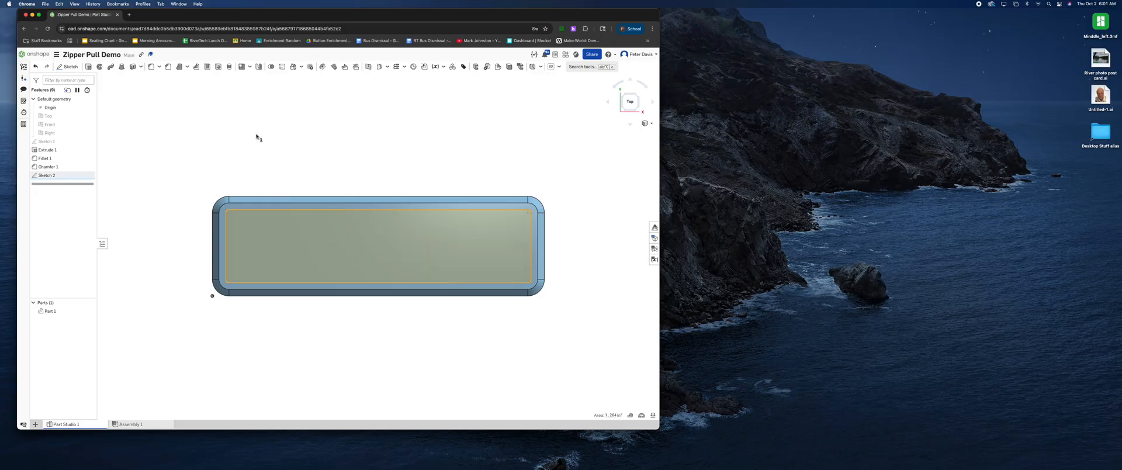
{"action": "left_click", "coordinate": [88, 67]}
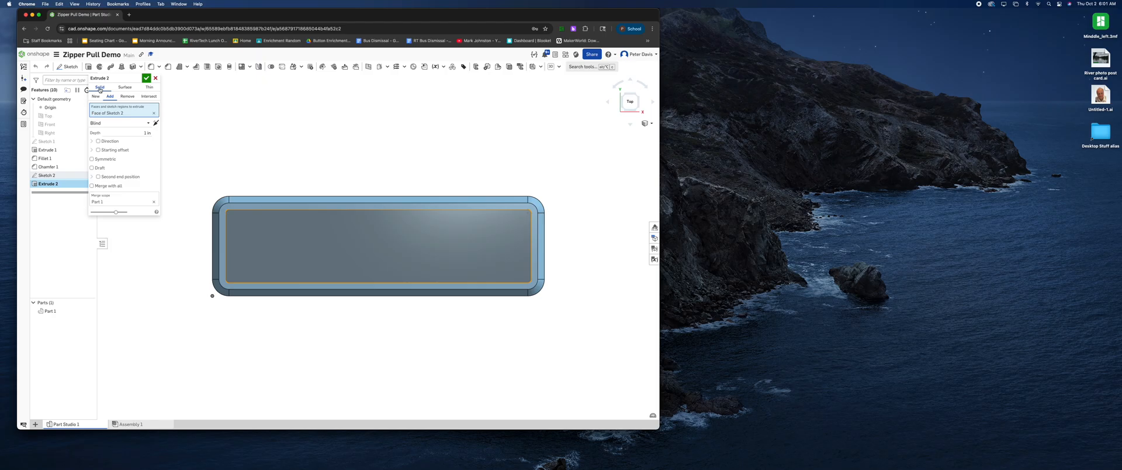
{"action": "left_click", "coordinate": [127, 98]}
{"action": "left_click", "coordinate": [200, 176]}
{"action": "right_click_drag", "start_coordinate": [200, 178], "coordinate": [201, 165]}
{"action": "left_click", "coordinate": [128, 133]}
{"action": "key", "text": "BackSpace"}
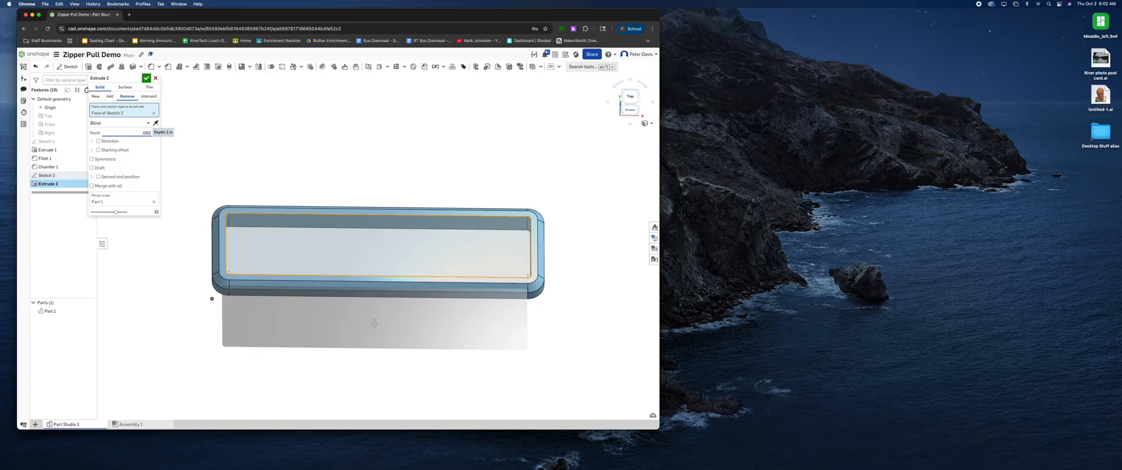
{"action": "type", "text": ".060"}
{"action": "key", "text": "Return"}
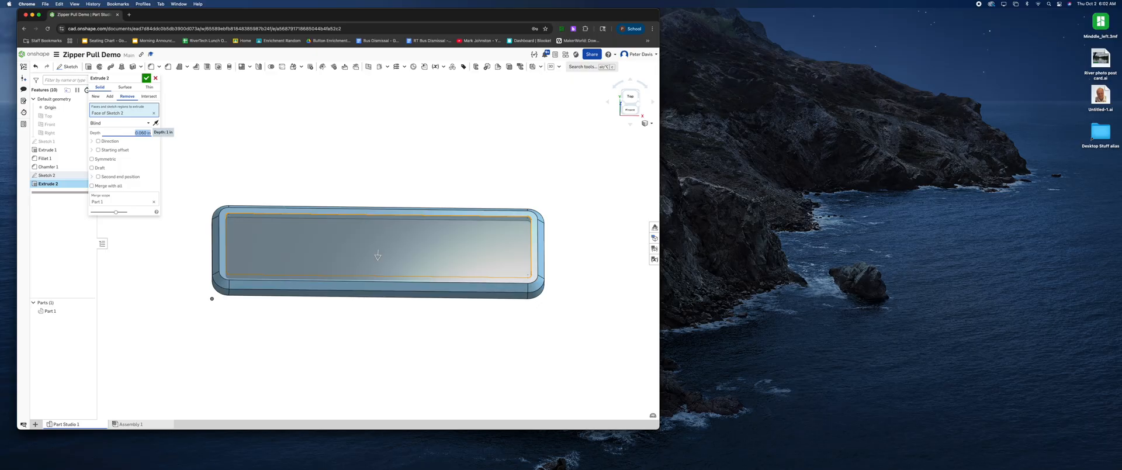
{"action": "left_click", "coordinate": [146, 77]}
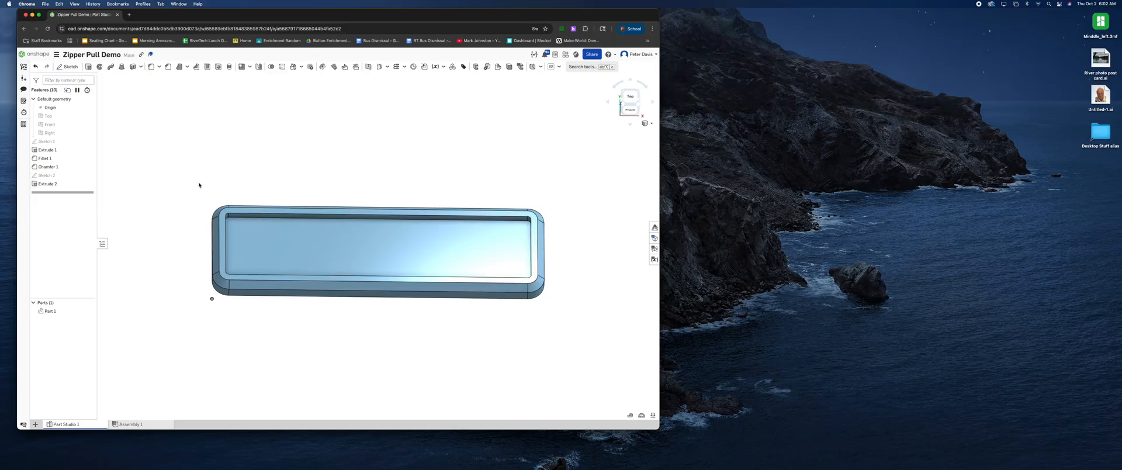
Start a new sketch on the raised rim around the recess and view it normal to the sketch plane
{"action": "mouse_move", "coordinate": [378, 336]}
{"action": "right_mouse_down"}
{"action": "mouse_move", "coordinate": [378, 314]}
{"action": "mouse_move", "coordinate": [373, 327]}
{"action": "mouse_move", "coordinate": [390, 325]}
{"action": "mouse_move", "coordinate": [386, 338]}
{"action": "right_mouse_up"}
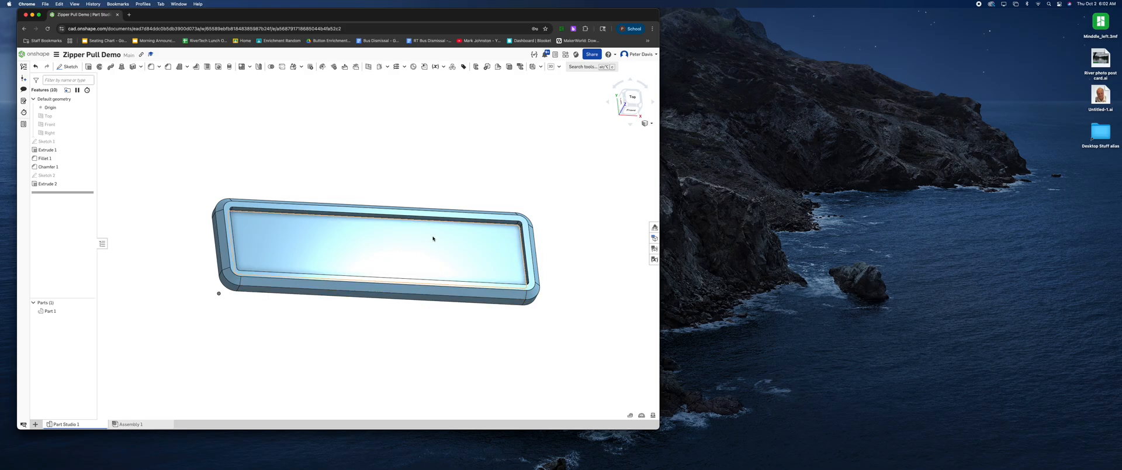
{"action": "right_click_drag", "start_coordinate": [316, 309], "coordinate": [304, 330]}
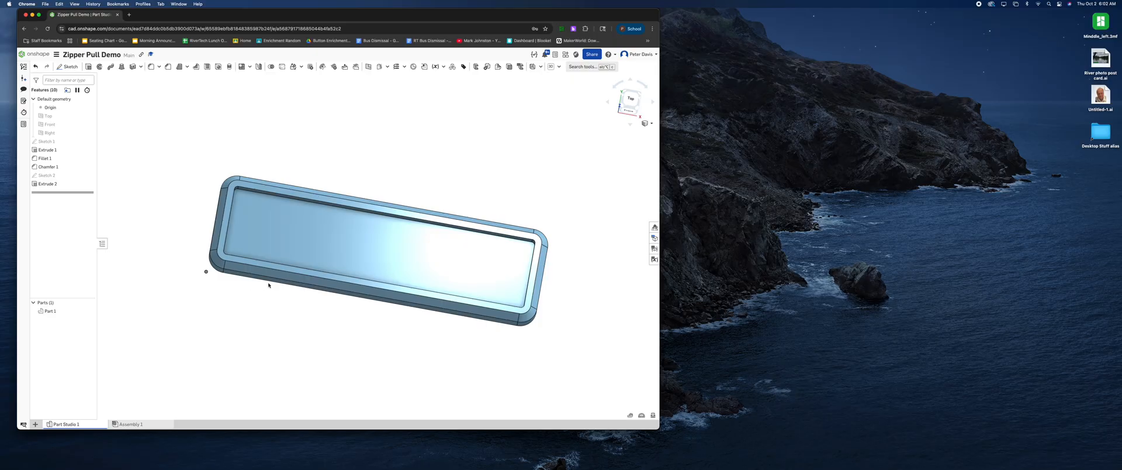
{"action": "left_click", "coordinate": [228, 217]}
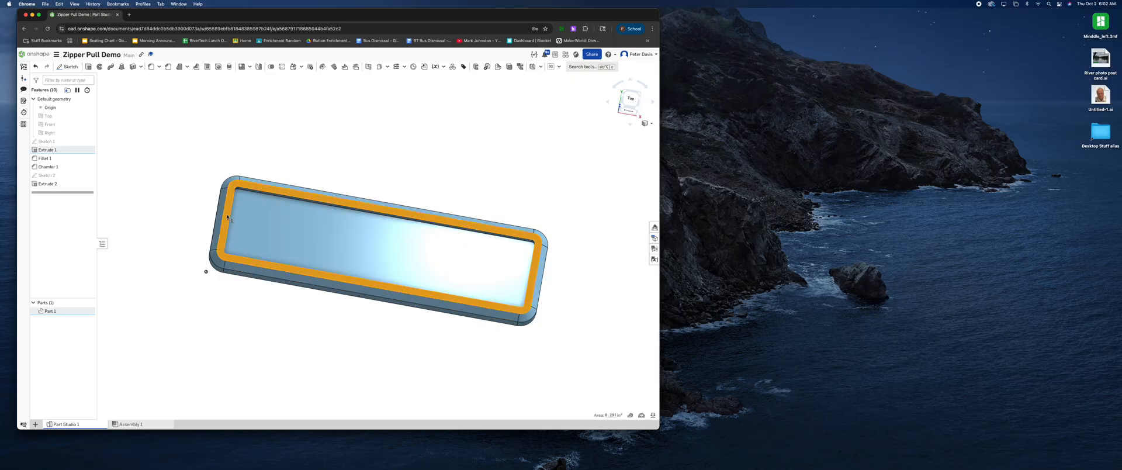
{"action": "right_click_drag", "start_coordinate": [224, 312], "coordinate": [223, 278]}
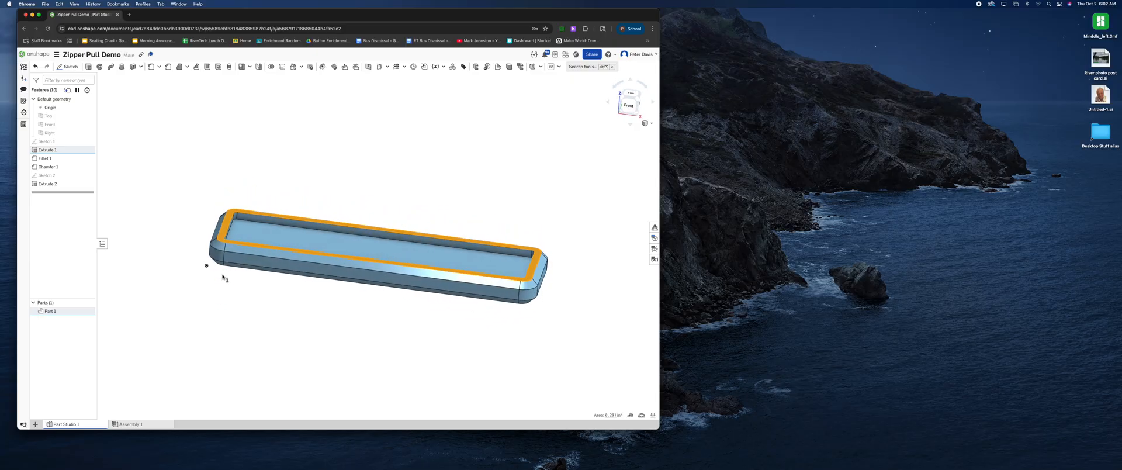
{"action": "right_click", "coordinate": [227, 225]}
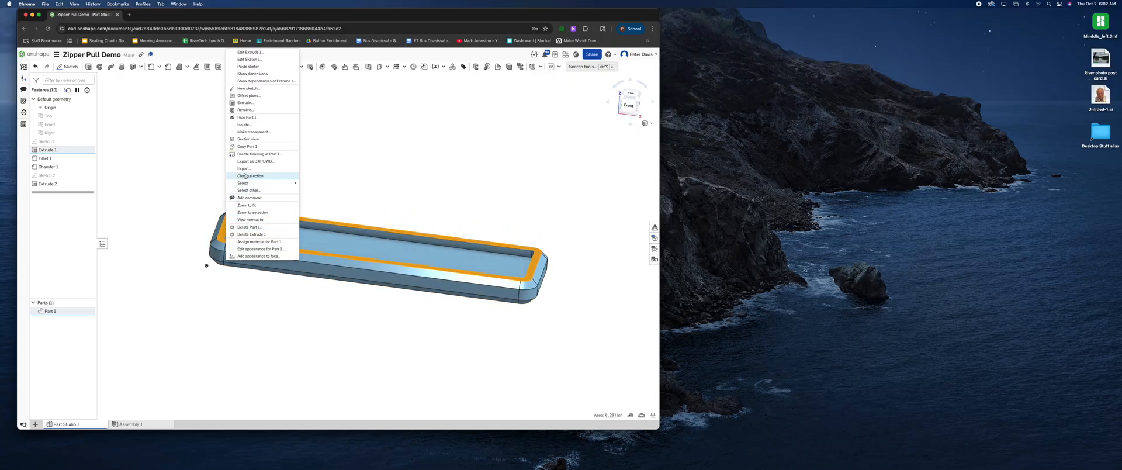
{"action": "left_click", "coordinate": [248, 88]}
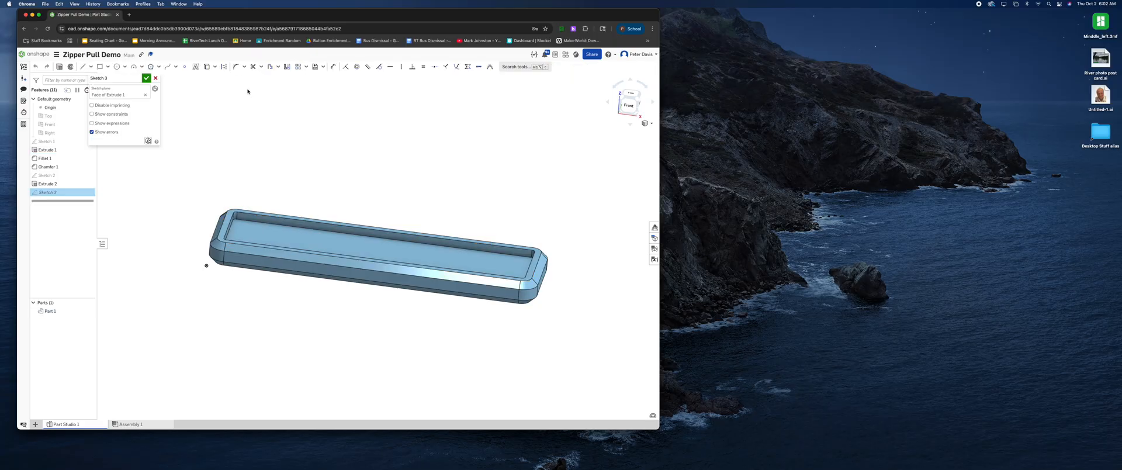
{"action": "right_click", "coordinate": [135, 318]}
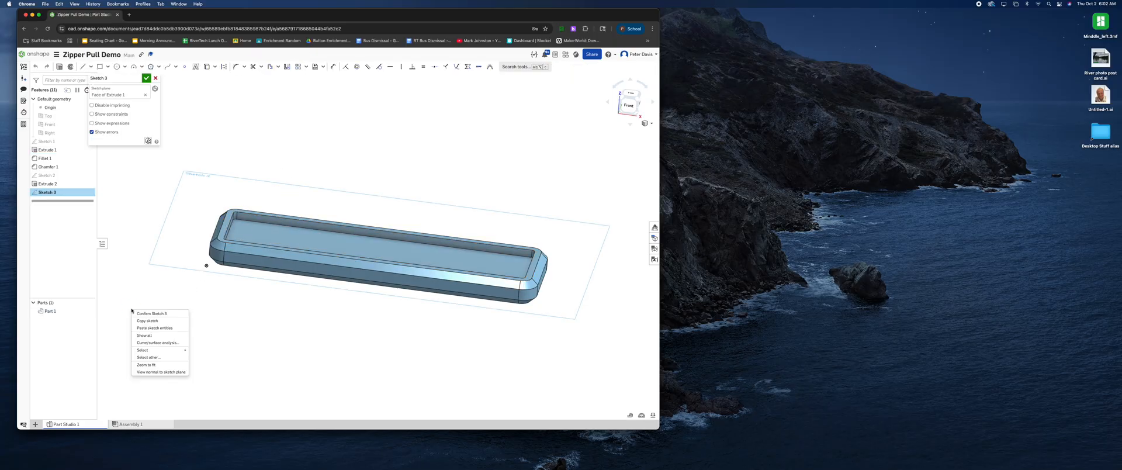
{"action": "left_click", "coordinate": [143, 373]}
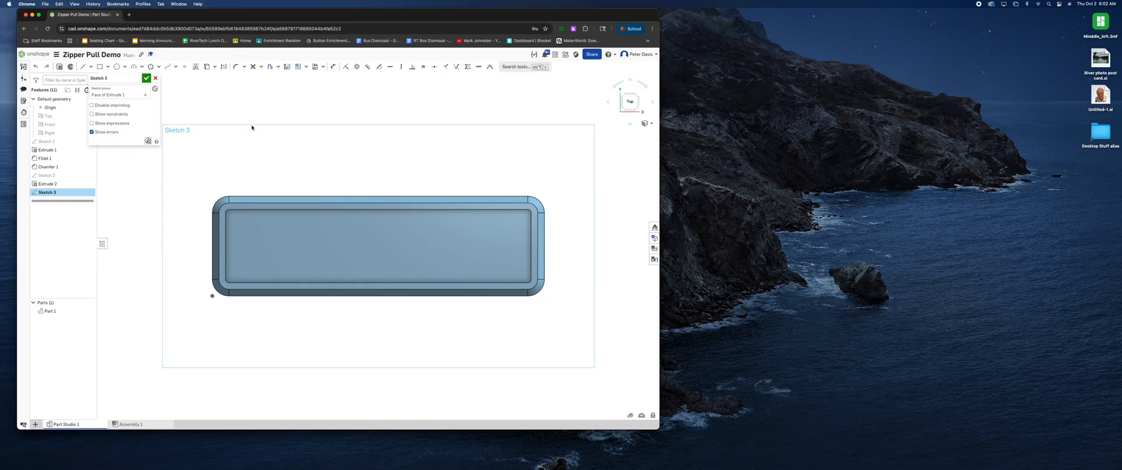
Sketch a 0.1875 in diameter circle inside the recess near its left end, centred across the block's width
{"action": "left_click", "coordinate": [117, 68]}
{"action": "left_click", "coordinate": [242, 245]}
{"action": "left_click", "coordinate": [244, 237]}
{"action": "type", "text": ".1875"}
{"action": "key", "text": "Return"}
Dimension the circle's centre 0.1875 in from the block's left end and finish the sketch
{"action": "left_click", "coordinate": [333, 69]}
{"action": "left_click", "coordinate": [242, 246]}
{"action": "left_click", "coordinate": [192, 182]}
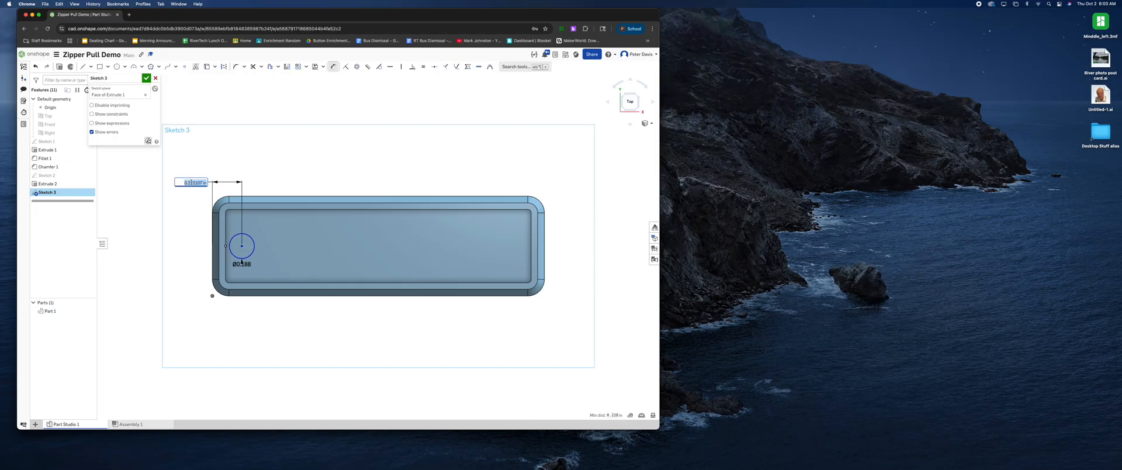
{"action": "key", "text": "BackSpace"}
{"action": "type", "text": ".1875"}
{"action": "key", "text": "Return"}
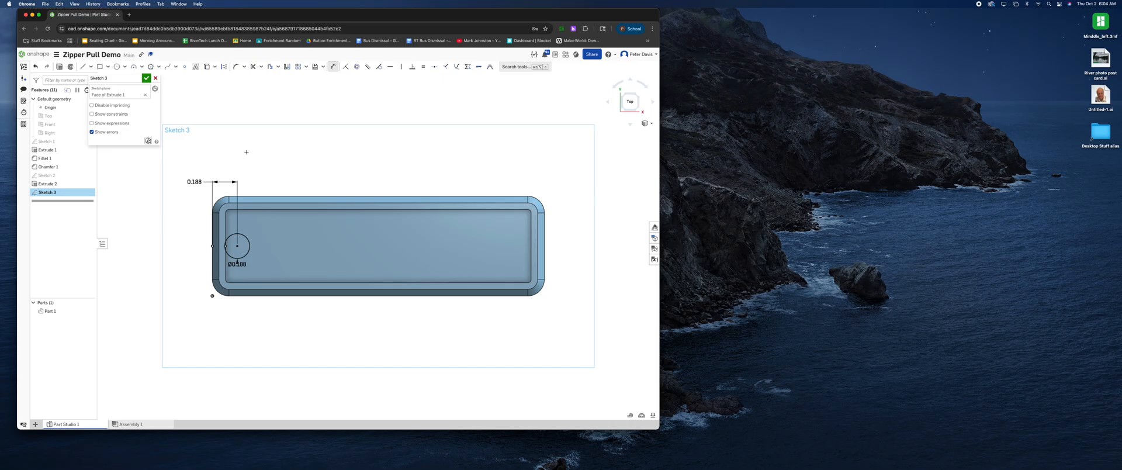
{"action": "left_click", "coordinate": [146, 77]}
Set up a remove extrude of the circle's main region through all of the block
{"action": "left_click", "coordinate": [238, 247]}
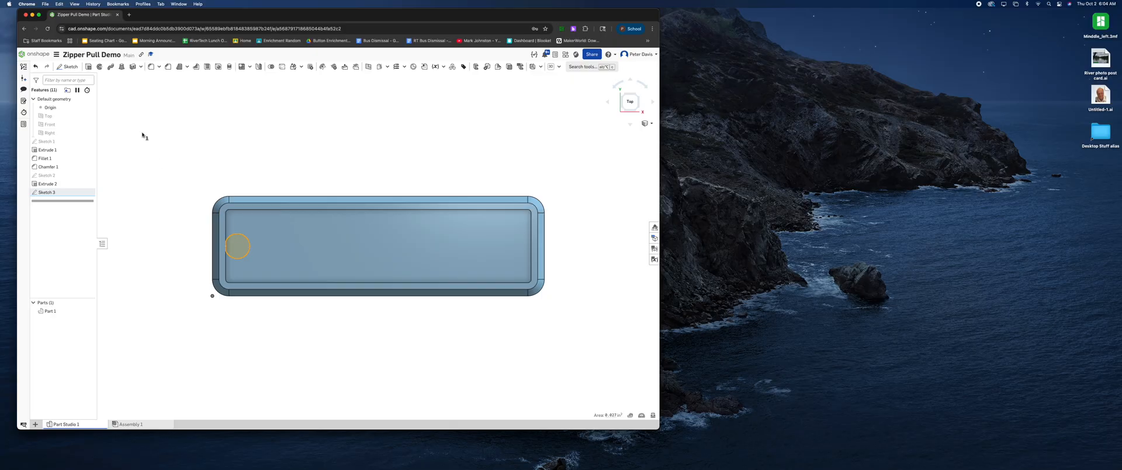
{"action": "left_click", "coordinate": [88, 66]}
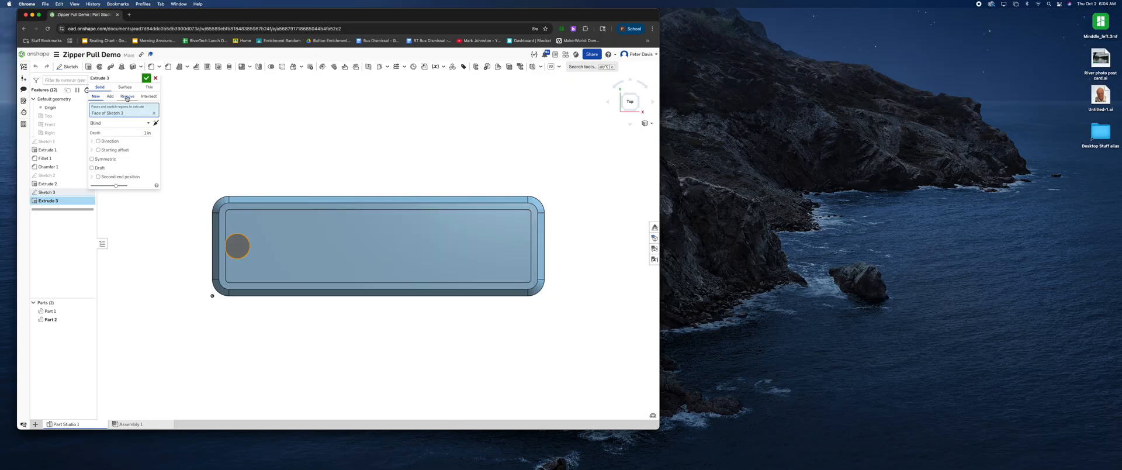
{"action": "left_click", "coordinate": [127, 97]}
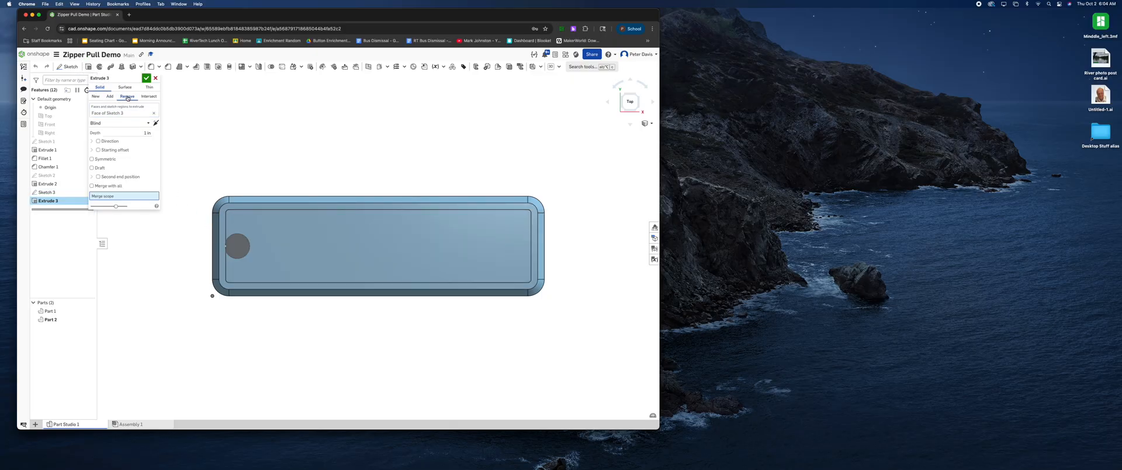
{"action": "left_click", "coordinate": [148, 122]}
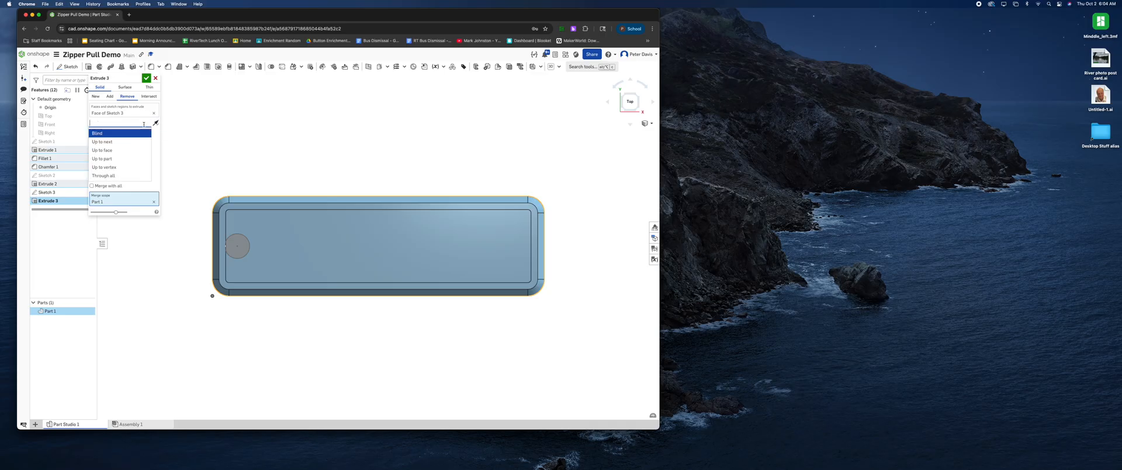
{"action": "left_click", "coordinate": [111, 176]}
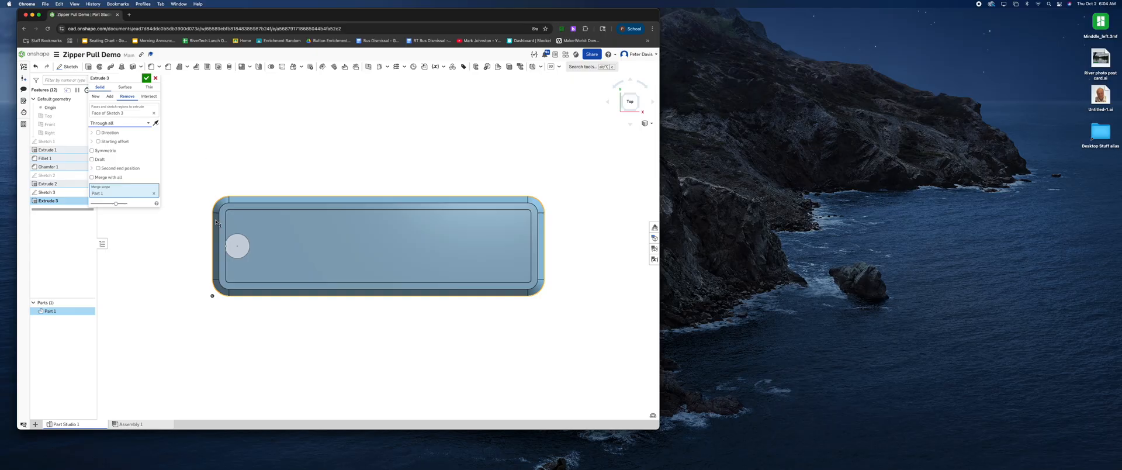
Add the circle's narrow sliver overlapping the rim to the cut's regions and accept the extrude
{"action": "scroll", "coordinate": [227, 254], "scroll_direction": "up", "scroll_amount": 10}
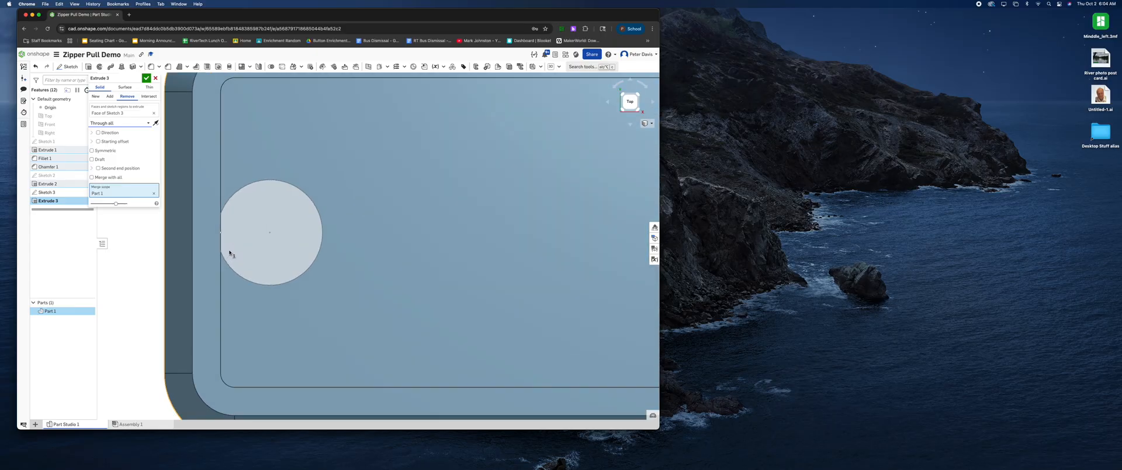
{"action": "scroll", "coordinate": [230, 253], "scroll_direction": "up", "scroll_amount": 2}
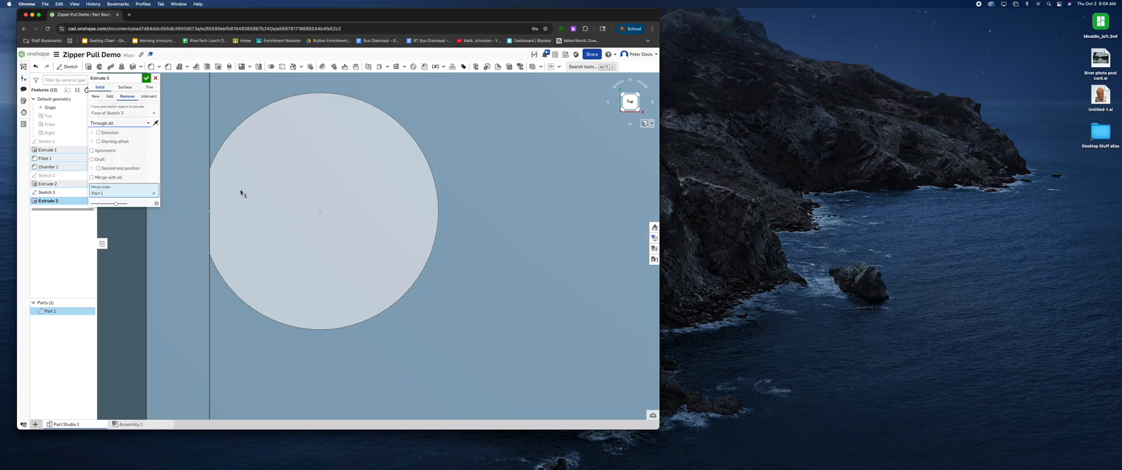
{"action": "left_click", "coordinate": [118, 111]}
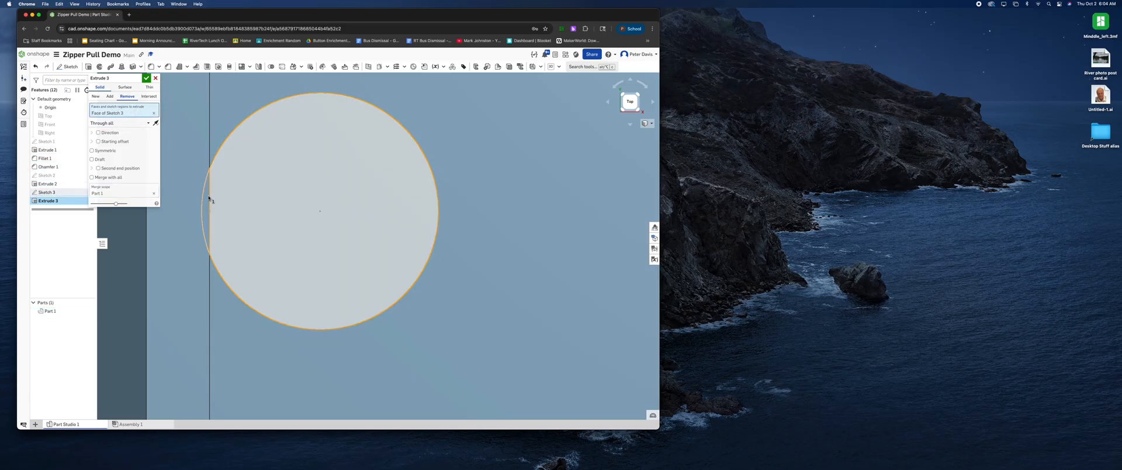
{"action": "left_click", "coordinate": [207, 210]}
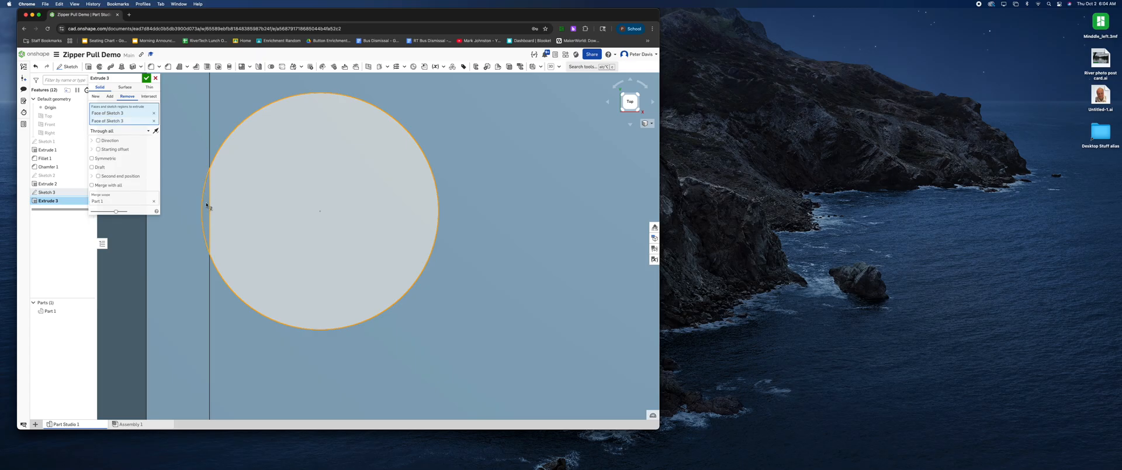
{"action": "left_click", "coordinate": [147, 77]}
Start a new sketch on the recess floor and view it normal to the sketch plane
{"action": "scroll", "coordinate": [145, 180], "scroll_direction": "down", "scroll_amount": 10}
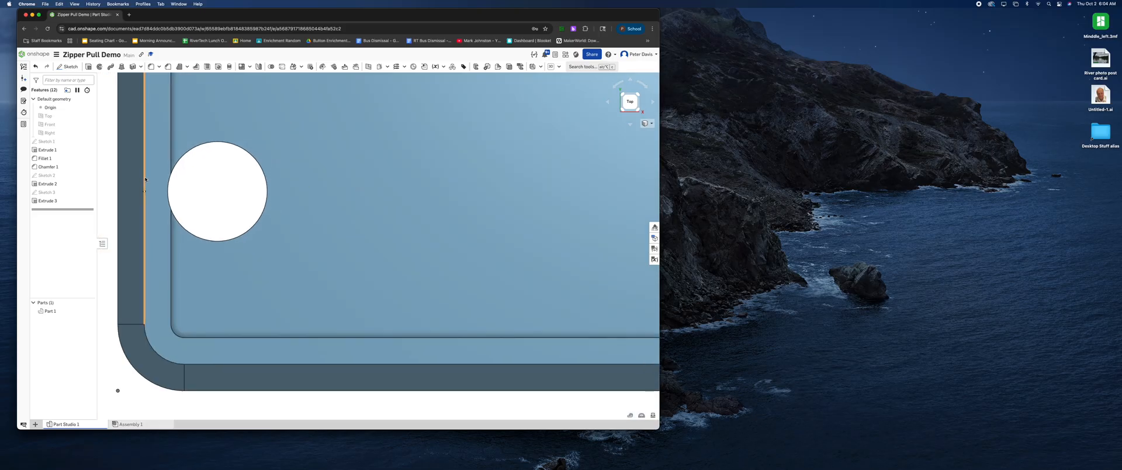
{"action": "scroll", "coordinate": [145, 180], "scroll_direction": "down", "scroll_amount": 5}
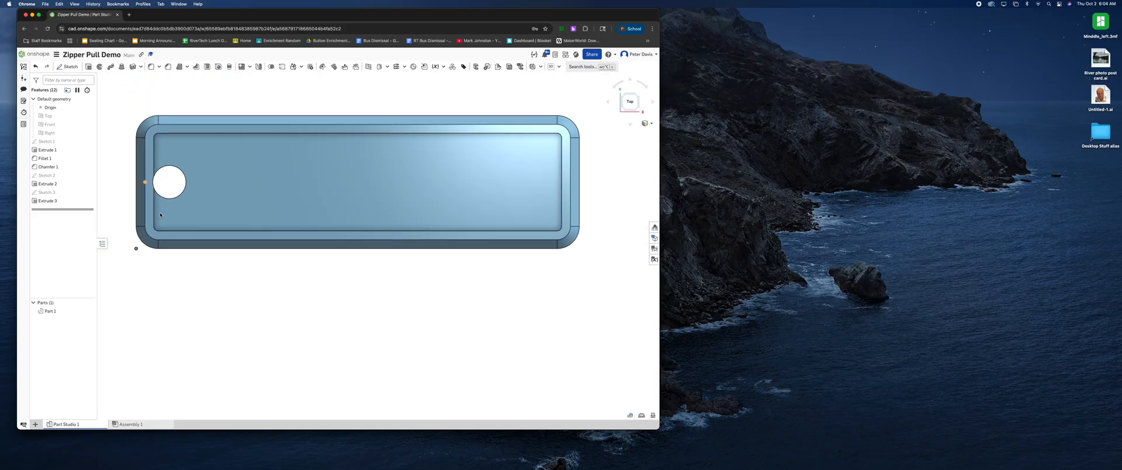
{"action": "right_click_drag", "start_coordinate": [207, 300], "coordinate": [199, 280]}
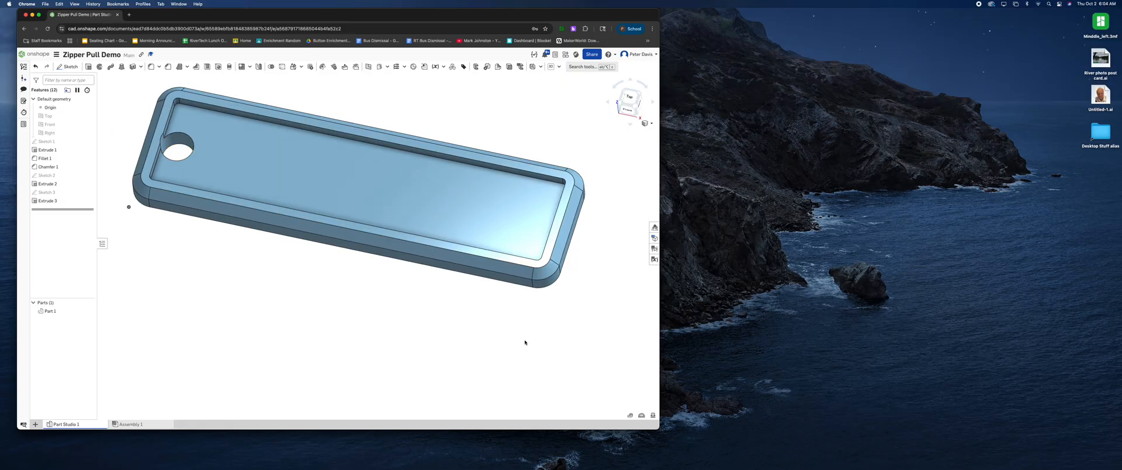
{"action": "scroll", "coordinate": [524, 341], "scroll_direction": "down", "scroll_amount": 2}
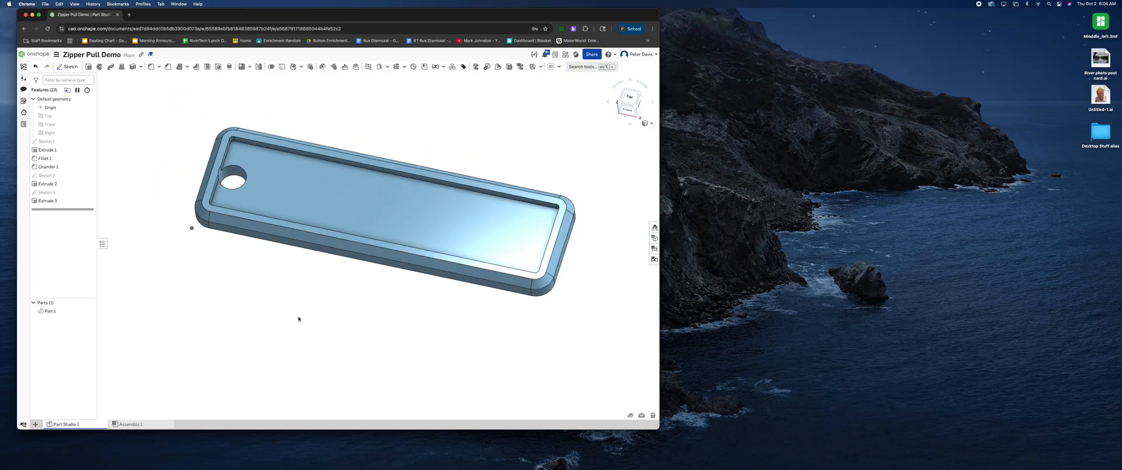
{"action": "left_click", "coordinate": [334, 202]}
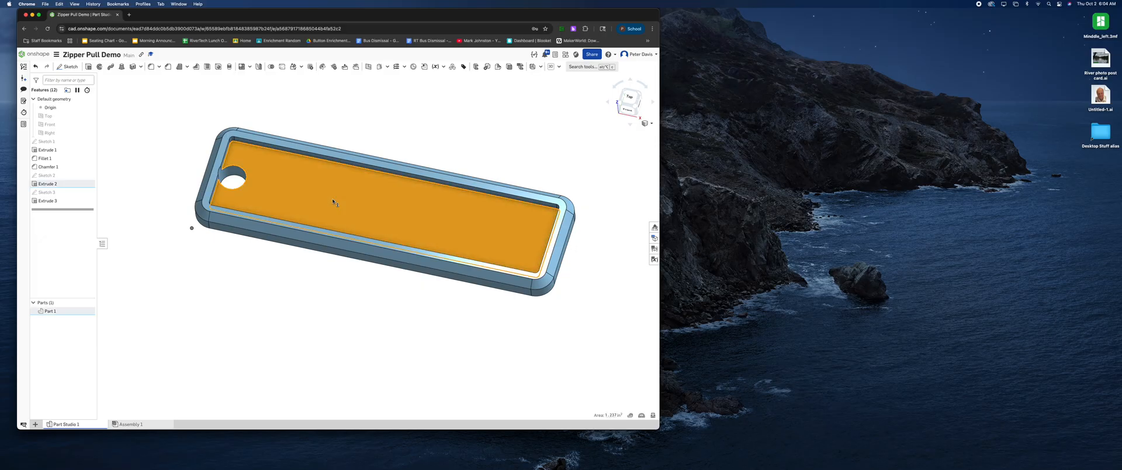
{"action": "right_click", "coordinate": [335, 203]}
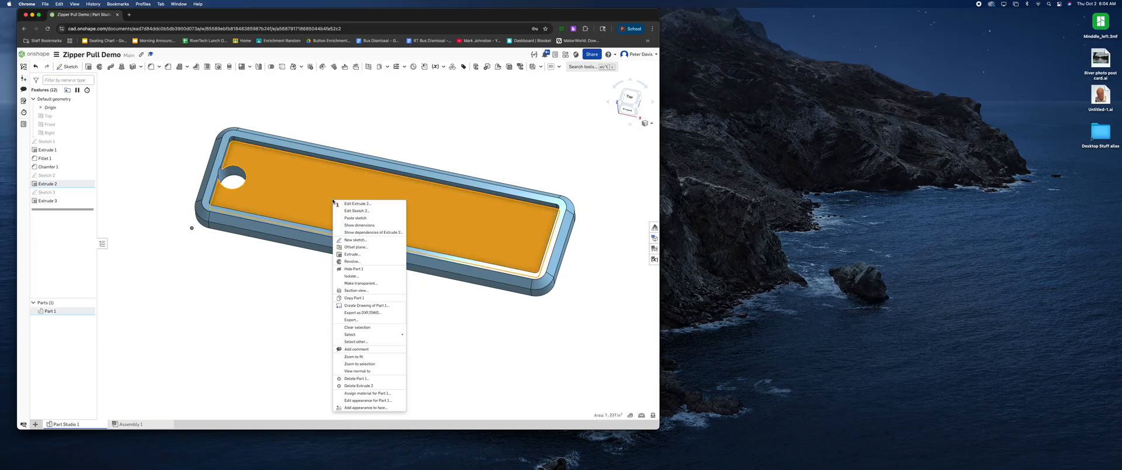
{"action": "left_click", "coordinate": [338, 240]}
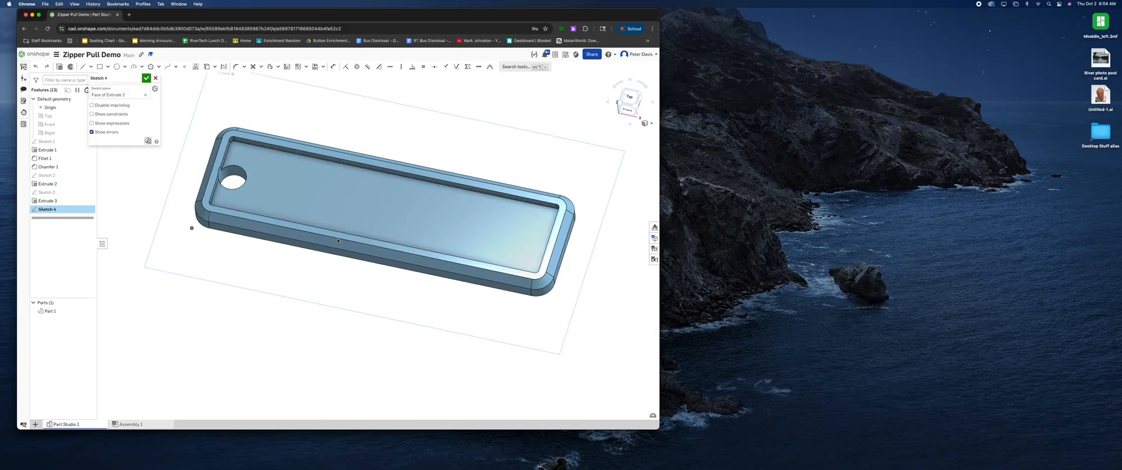
{"action": "right_click", "coordinate": [133, 282]}
{"action": "left_click", "coordinate": [158, 344]}
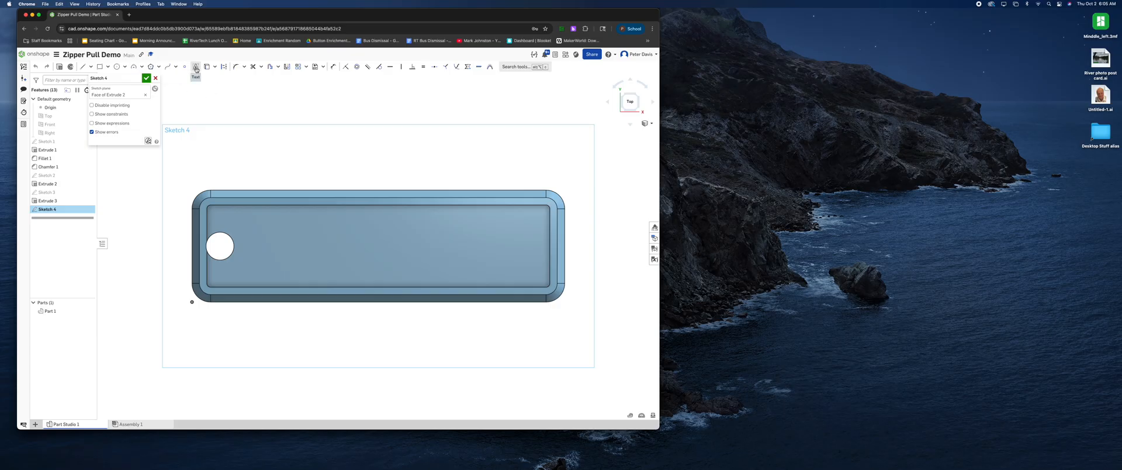
Place a sketch text box in the recess beside the hole, with the bold Open Sans text "Sr. TECH ED"
{"action": "left_click", "coordinate": [196, 68]}
{"action": "left_click_drag", "start_coordinate": [242, 217], "coordinate": [538, 277]}
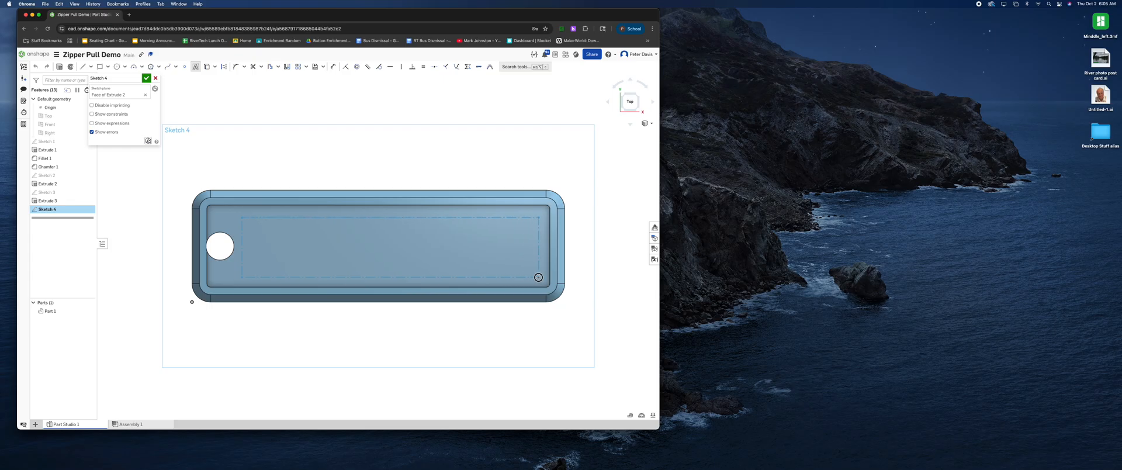
{"action": "left_click", "coordinate": [538, 277]}
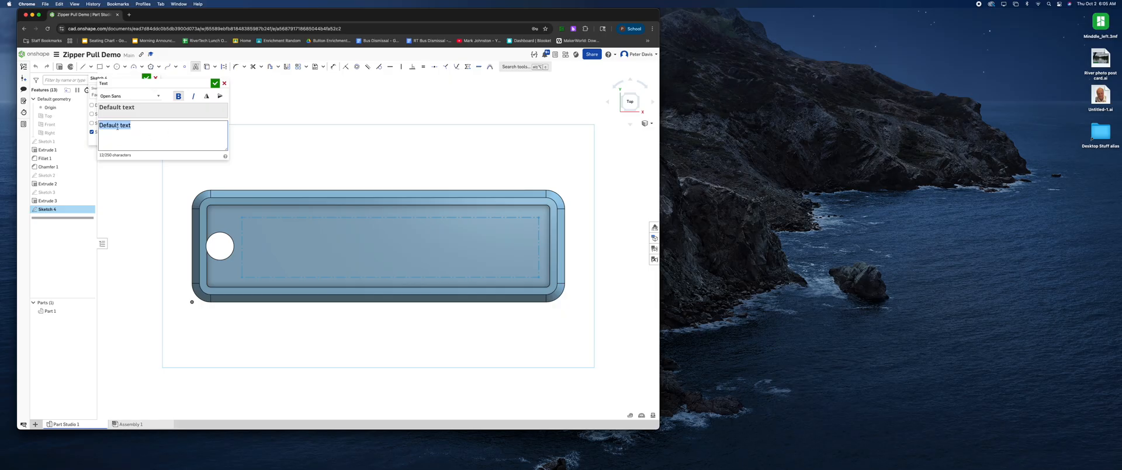
{"action": "type", "text": "Sr. TECH ED"}
{"action": "left_click", "coordinate": [215, 83]}
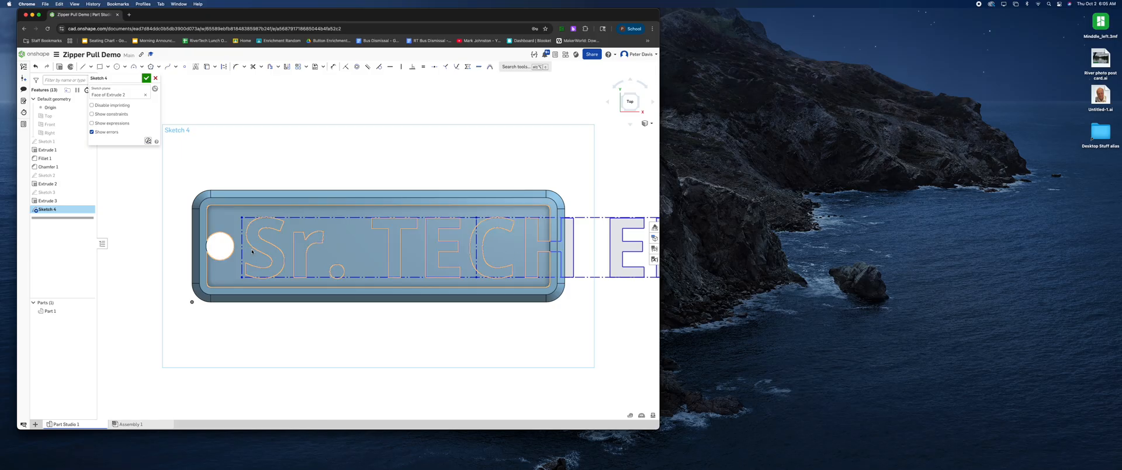
Dimension the text box's overall length to 2 in
{"action": "scroll", "coordinate": [125, 209], "scroll_direction": "down", "scroll_amount": 3}
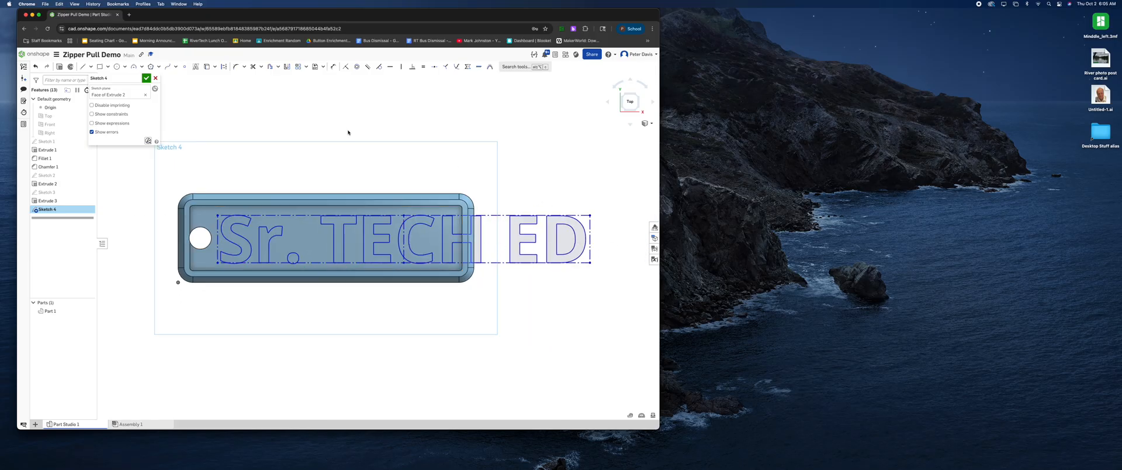
{"action": "left_click", "coordinate": [333, 66]}
{"action": "left_click", "coordinate": [304, 214]}
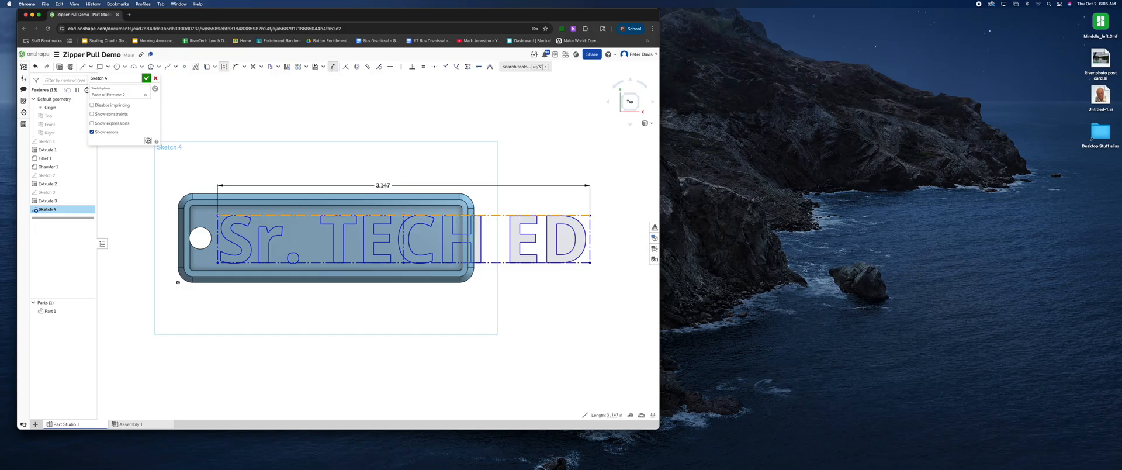
{"action": "left_click", "coordinate": [387, 180]}
{"action": "type", "text": "4"}
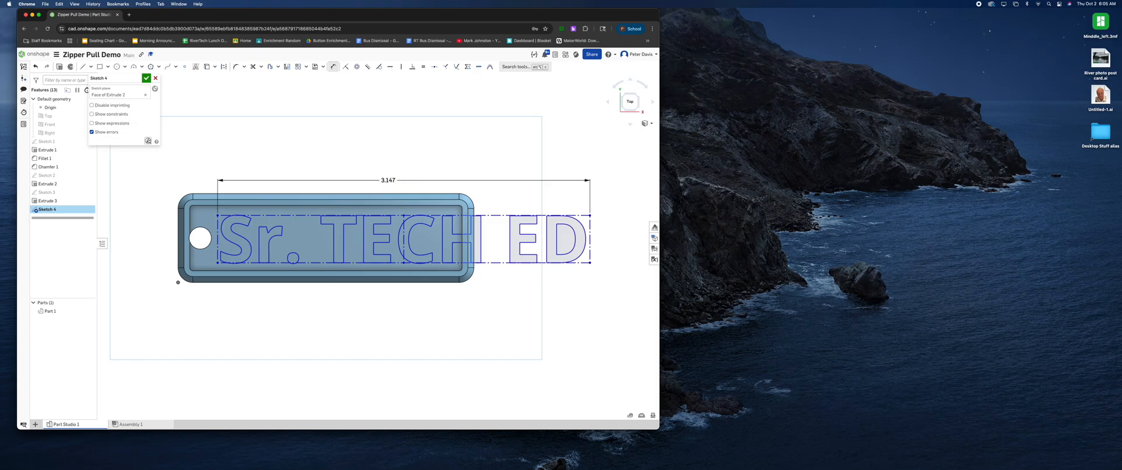
{"action": "key", "text": "Return"}
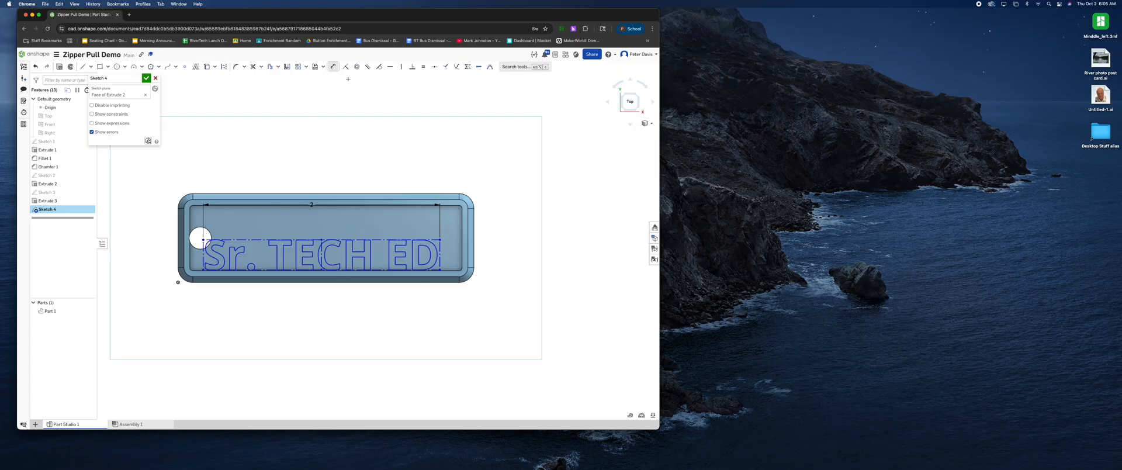
Move the text box clear of the hole and roughly centre it across the recess's width
{"action": "mouse_move", "coordinate": [322, 255]}
{"action": "left_mouse_down"}
{"action": "mouse_move", "coordinate": [333, 237]}
{"action": "mouse_move", "coordinate": [318, 240]}
{"action": "mouse_move", "coordinate": [374, 256]}
{"action": "mouse_move", "coordinate": [329, 253]}
{"action": "mouse_move", "coordinate": [338, 253]}
{"action": "left_mouse_up"}
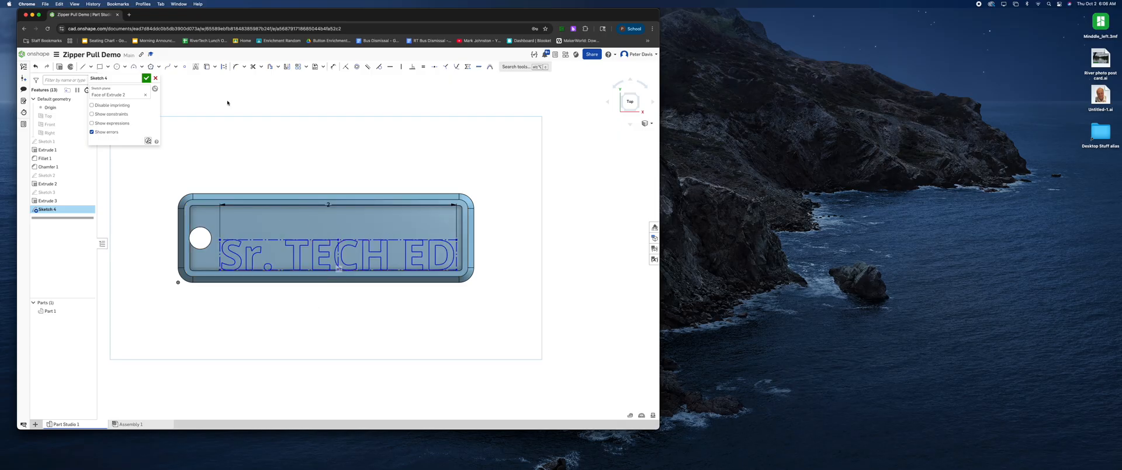
{"action": "scroll", "coordinate": [336, 210], "scroll_direction": "down", "scroll_amount": 1}
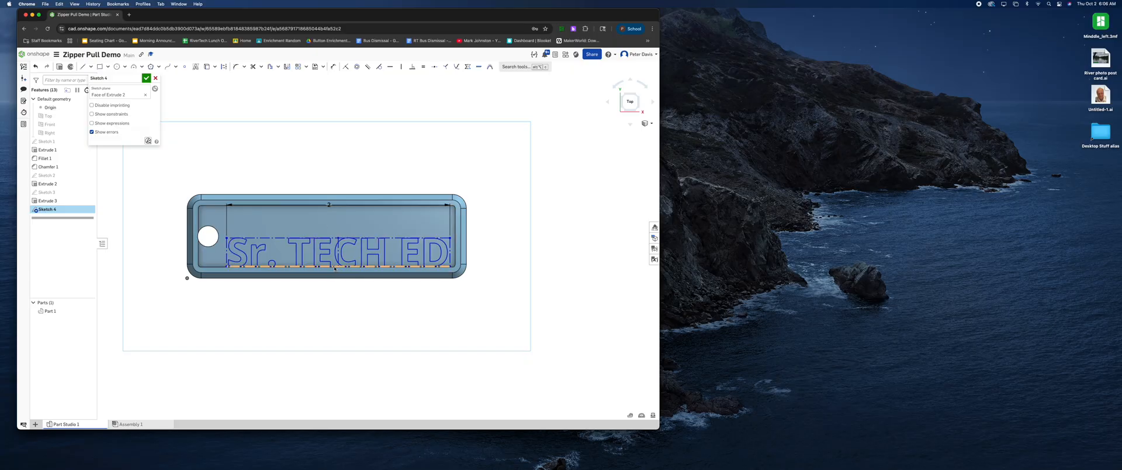
{"action": "left_click_drag", "start_coordinate": [335, 268], "coordinate": [335, 252]}
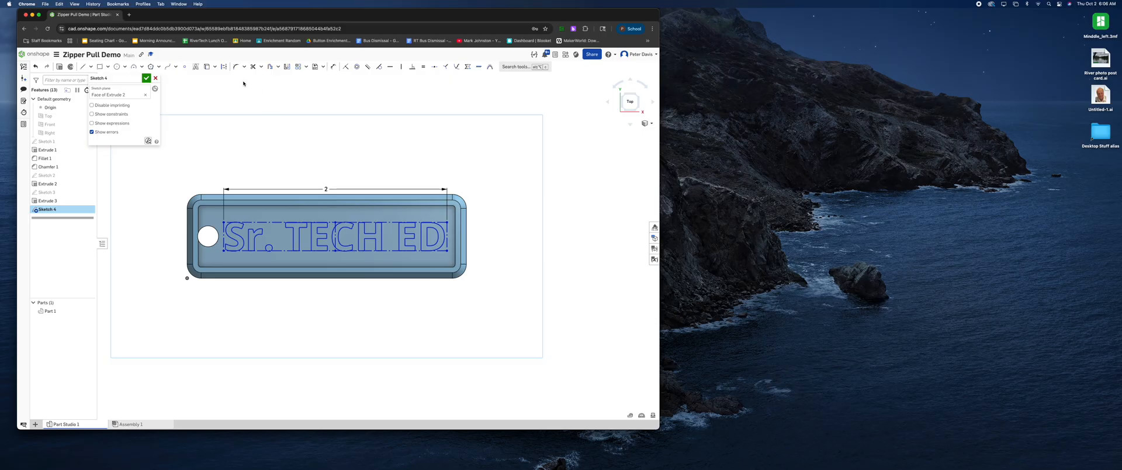
Dimension the gap between the text box's right edge and the recess's right wall to 0.06 in and finish the sketch
{"action": "left_click", "coordinate": [333, 66]}
{"action": "left_click", "coordinate": [455, 232]}
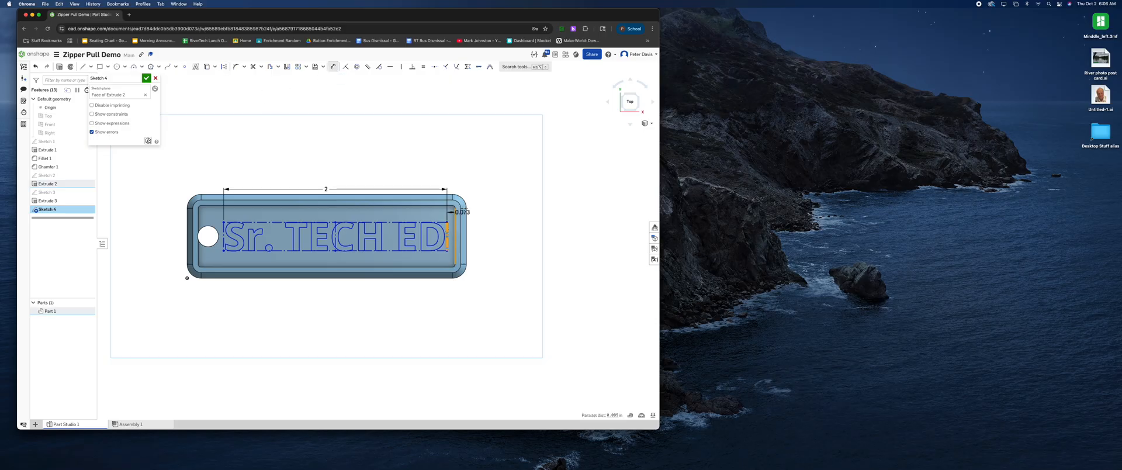
{"action": "left_click", "coordinate": [504, 202]}
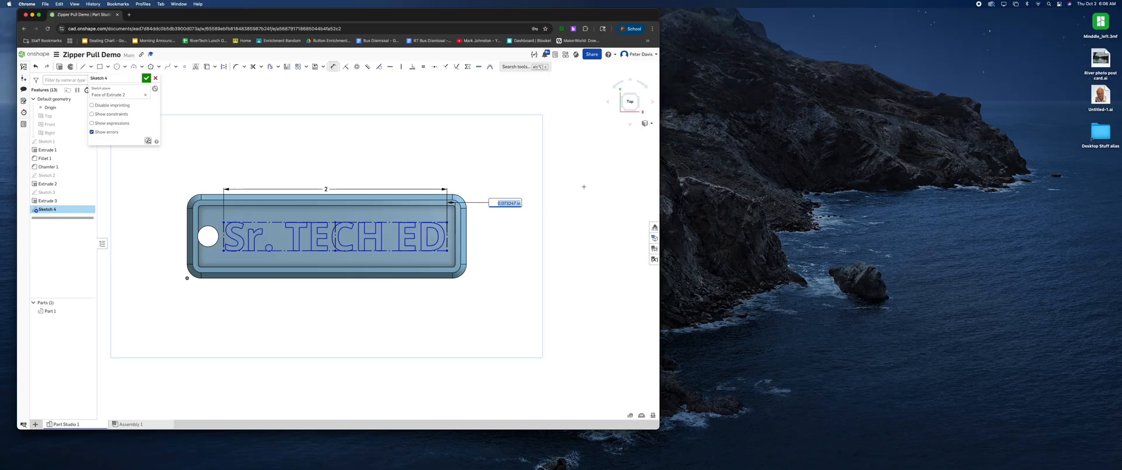
{"action": "key", "text": "BackSpace"}
{"action": "type", "text": ".06"}
{"action": "key", "text": "Return"}
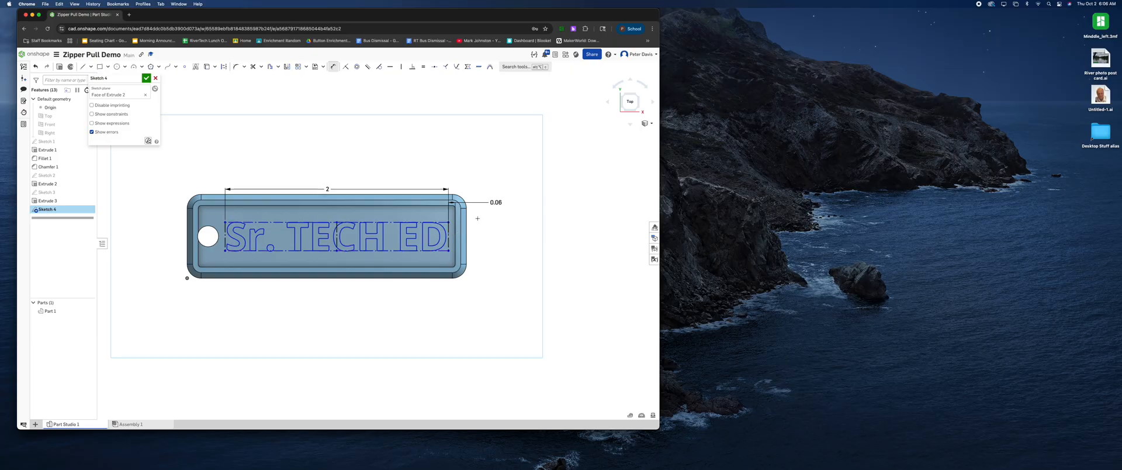
{"action": "left_click", "coordinate": [146, 79]}
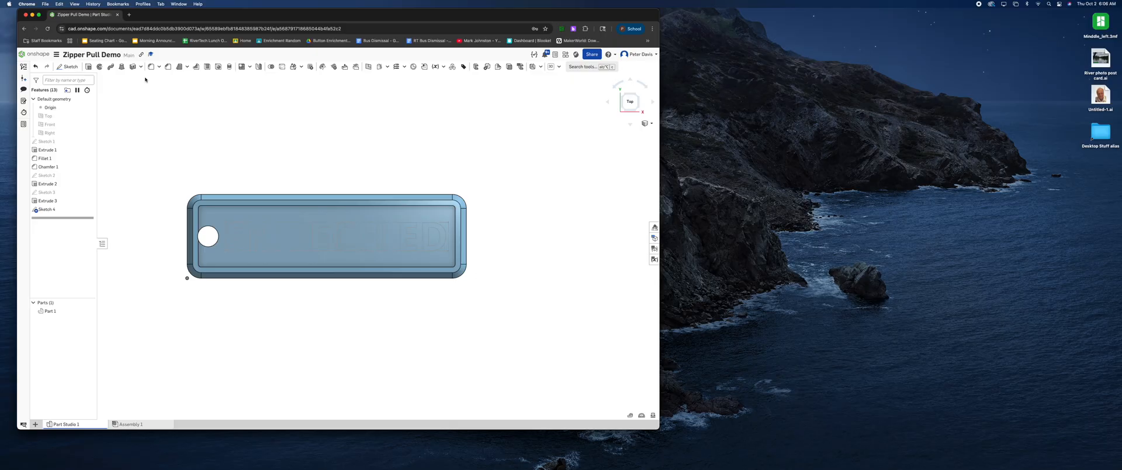
Extrude the "Sr. TECH ED" text sketch upward from the recess floor by 0.050 in, added to the existing part
{"action": "left_click", "coordinate": [52, 211]}
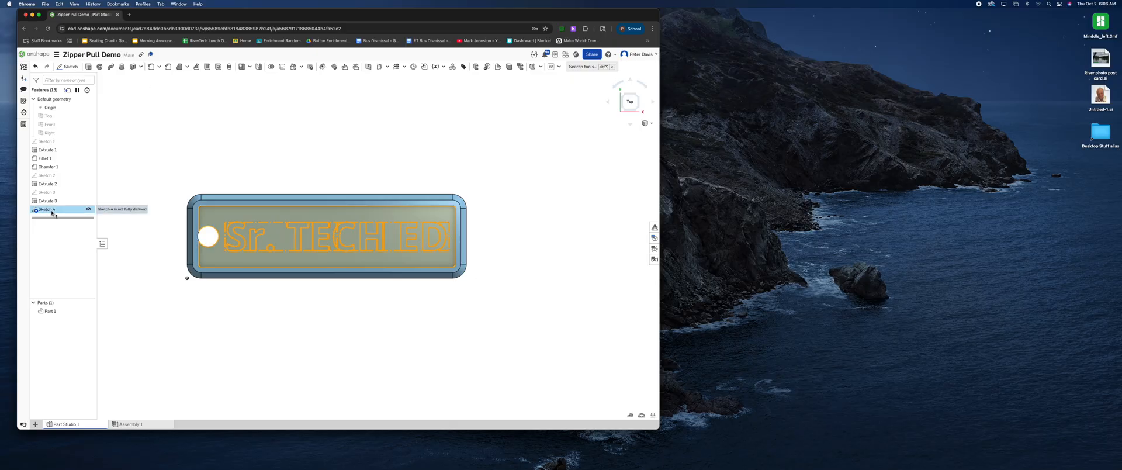
{"action": "left_click", "coordinate": [88, 67]}
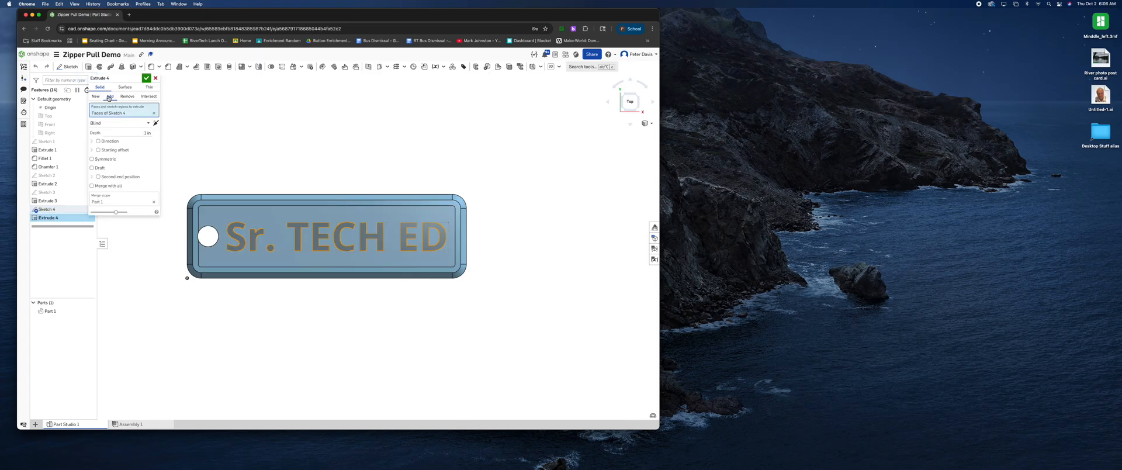
{"action": "right_click_drag", "start_coordinate": [226, 182], "coordinate": [243, 142]}
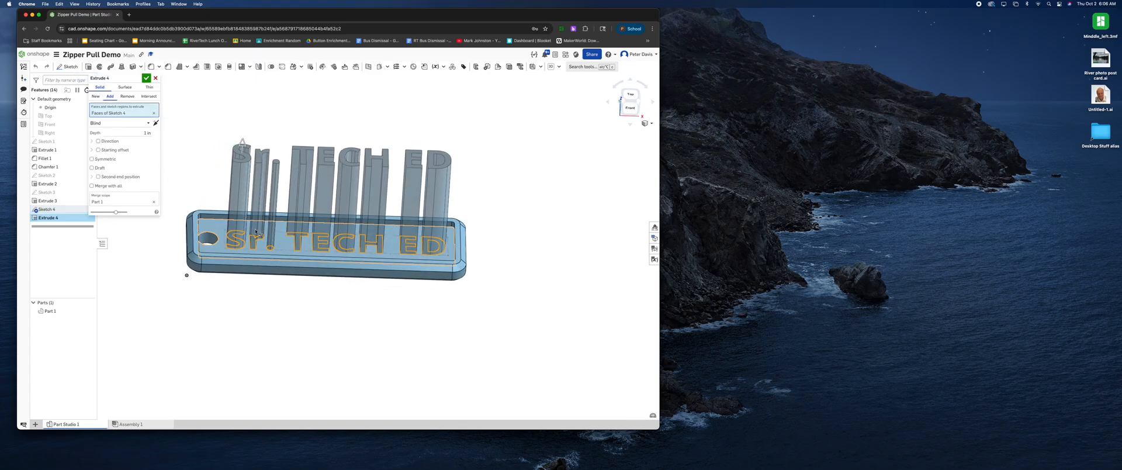
{"action": "left_click", "coordinate": [143, 133]}
{"action": "type", "text": ".0"}
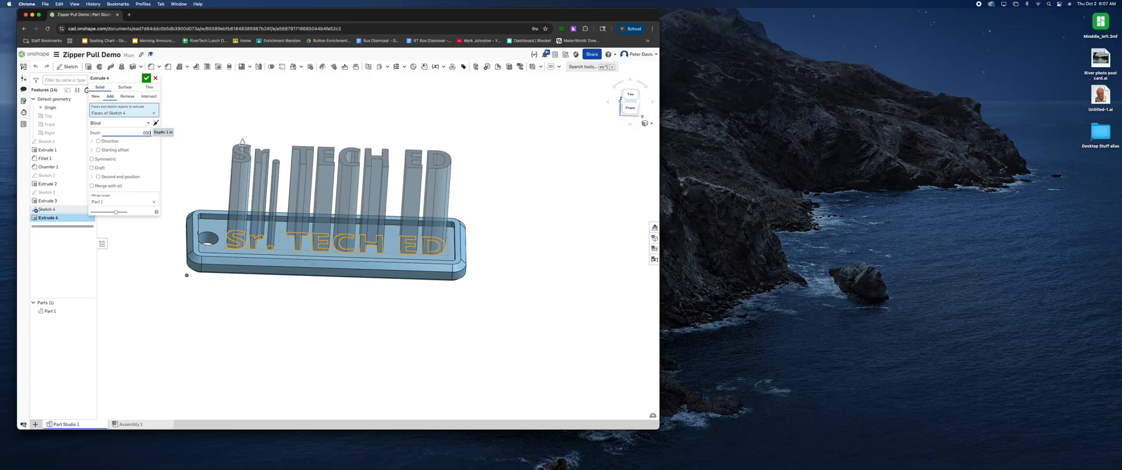
{"action": "type", "text": "50"}
{"action": "key", "text": "Return"}
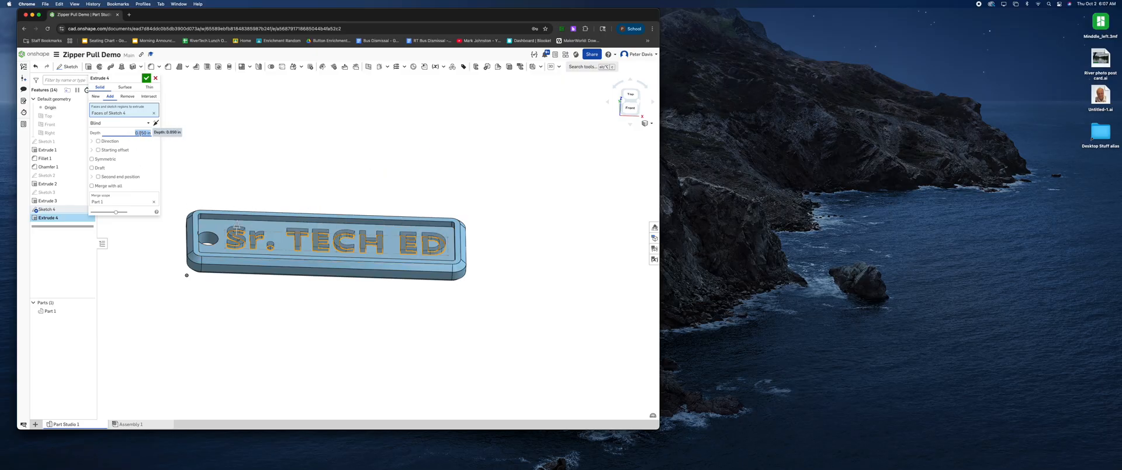
{"action": "left_click", "coordinate": [146, 79]}
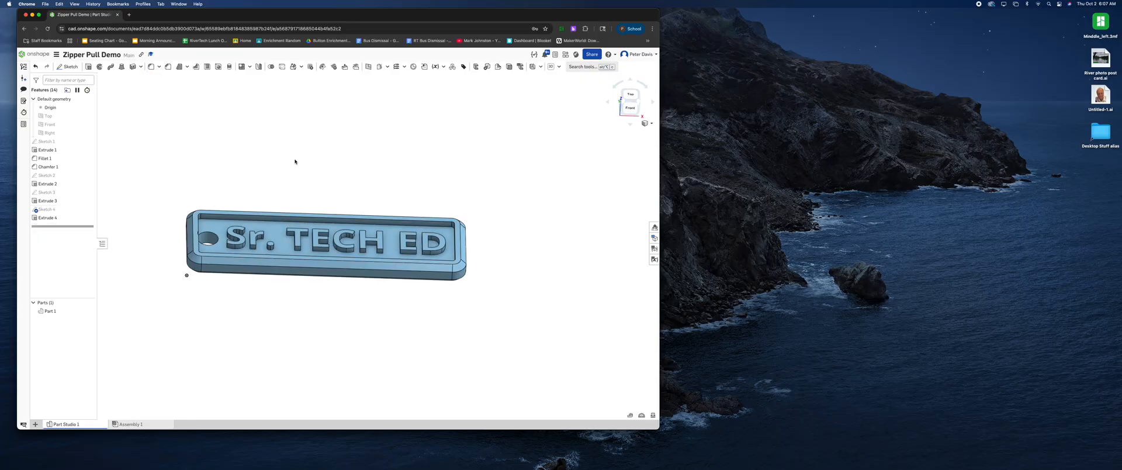
Export the finished part as a downloaded STEP file, version AP203, named "2025 SrTE Zipper Pull"
{"action": "mouse_move", "coordinate": [371, 320]}
{"action": "right_mouse_down"}
{"action": "mouse_move", "coordinate": [371, 296]}
{"action": "mouse_move", "coordinate": [371, 318]}
{"action": "right_mouse_up"}
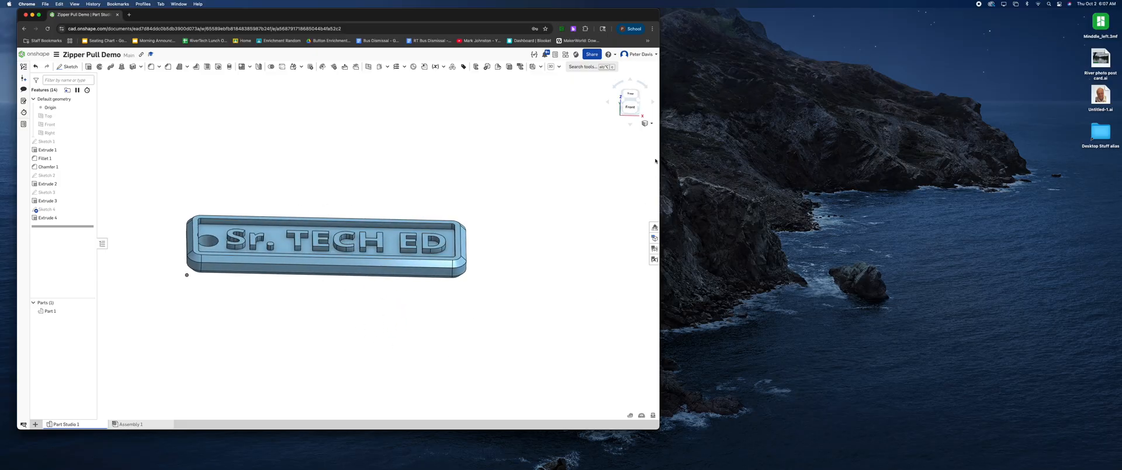
{"action": "left_click", "coordinate": [639, 102]}
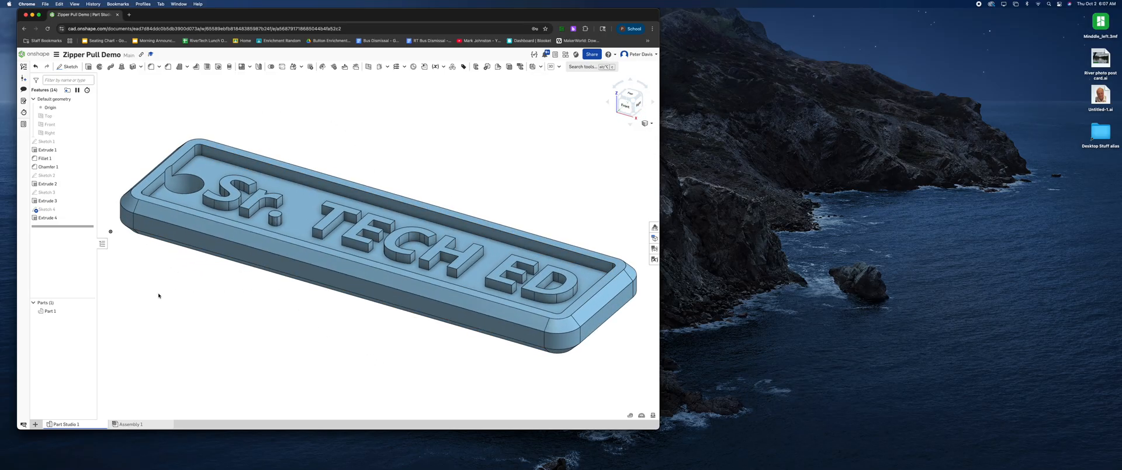
{"action": "right_click", "coordinate": [50, 313]}
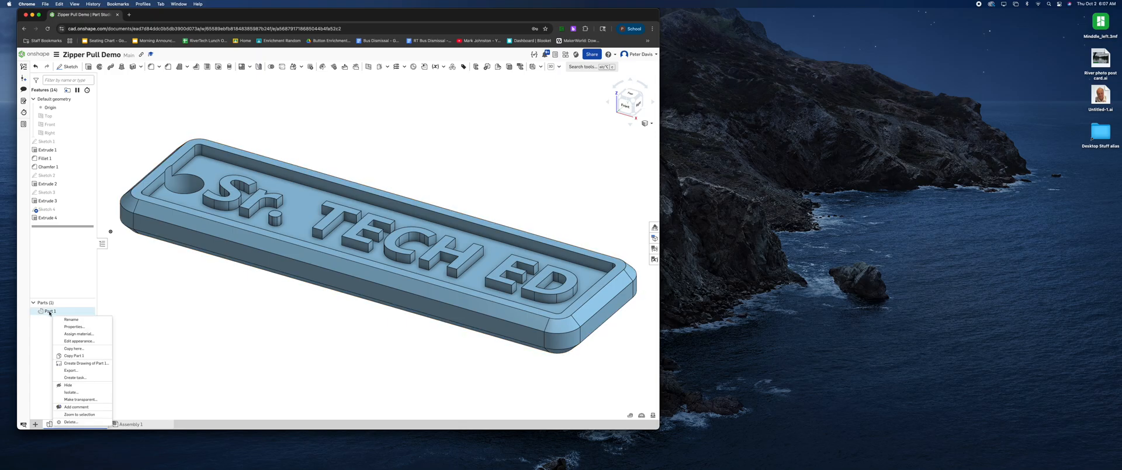
{"action": "left_click", "coordinate": [71, 370]}
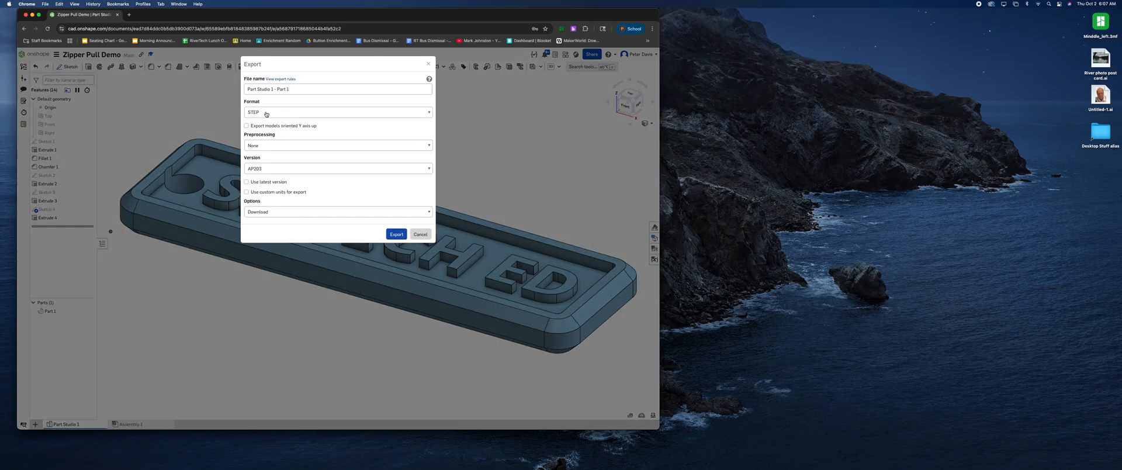
{"action": "triple_click", "coordinate": [251, 89]}
{"action": "type", "text": "2025 SrTE"}
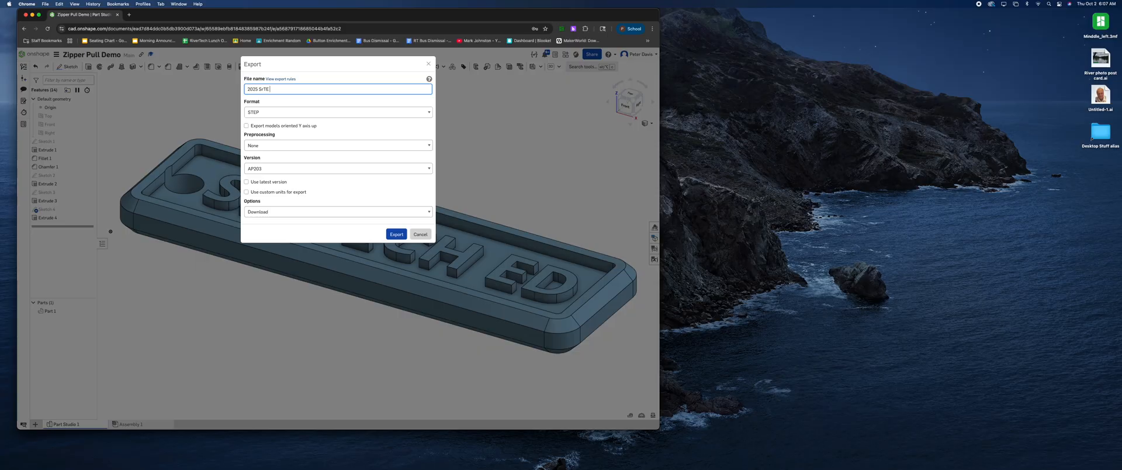
{"action": "type", "text": "per Pull"}
{"action": "left_click", "coordinate": [393, 234]}
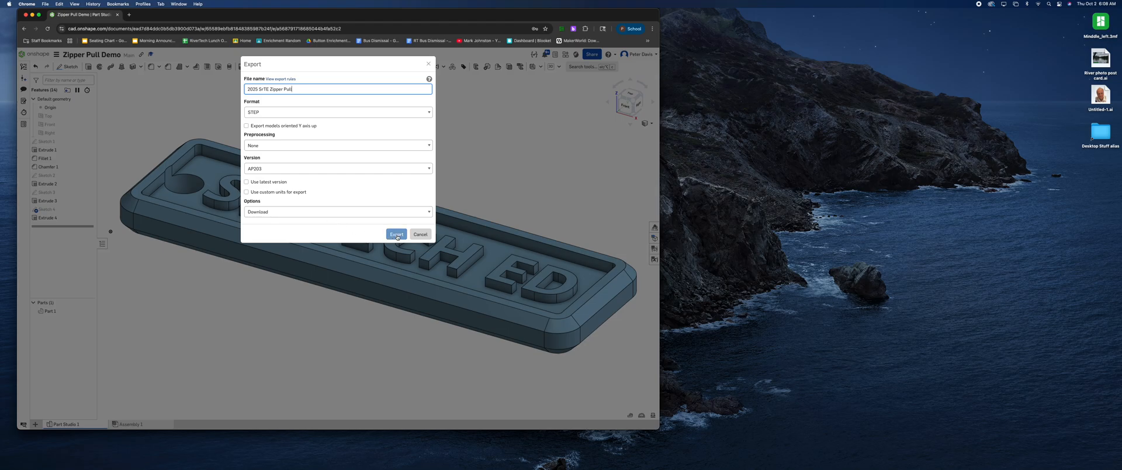